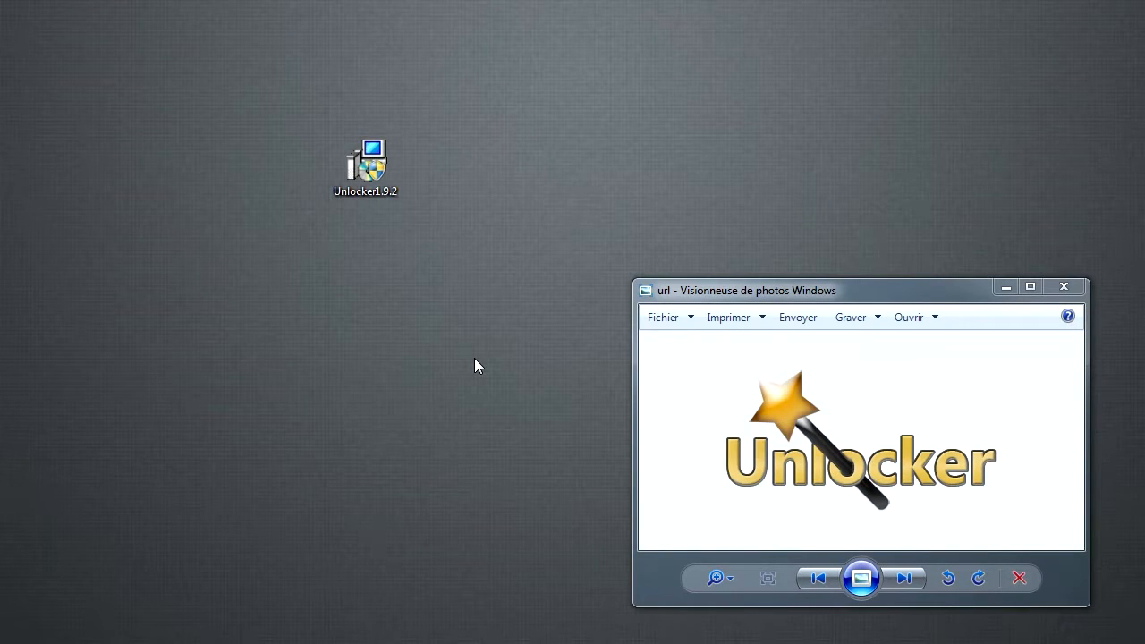
Close the logo image, run the Unlocker1.9.2 installer with permission to make changes, and accept French as the installer language.
{"action": "left_click", "coordinate": [1065, 289]}
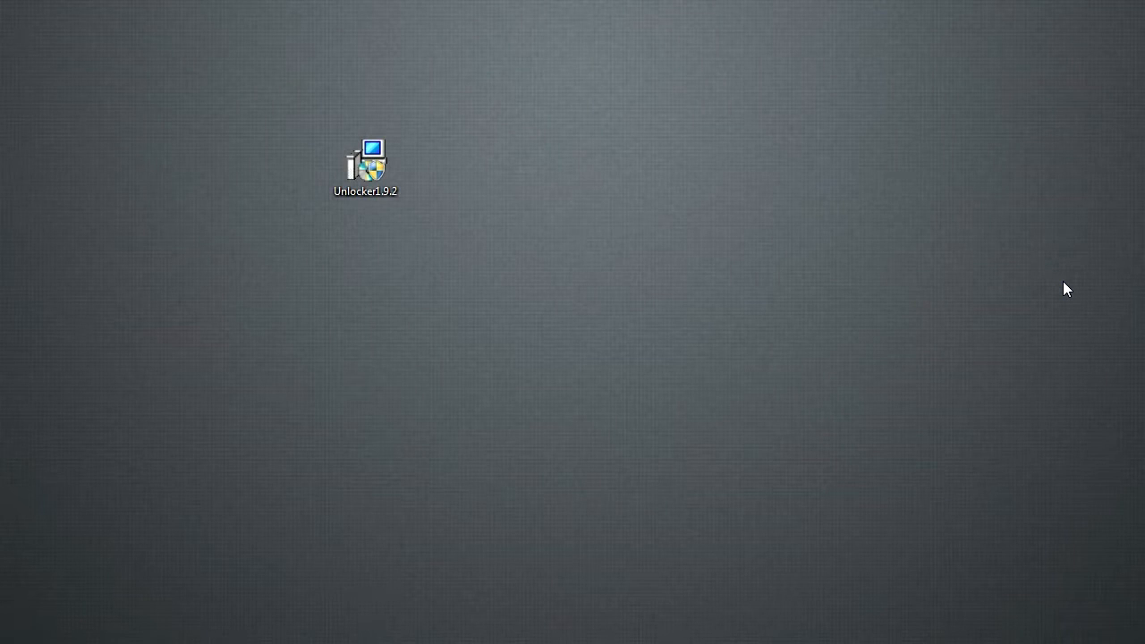
{"action": "double_click", "coordinate": [376, 173]}
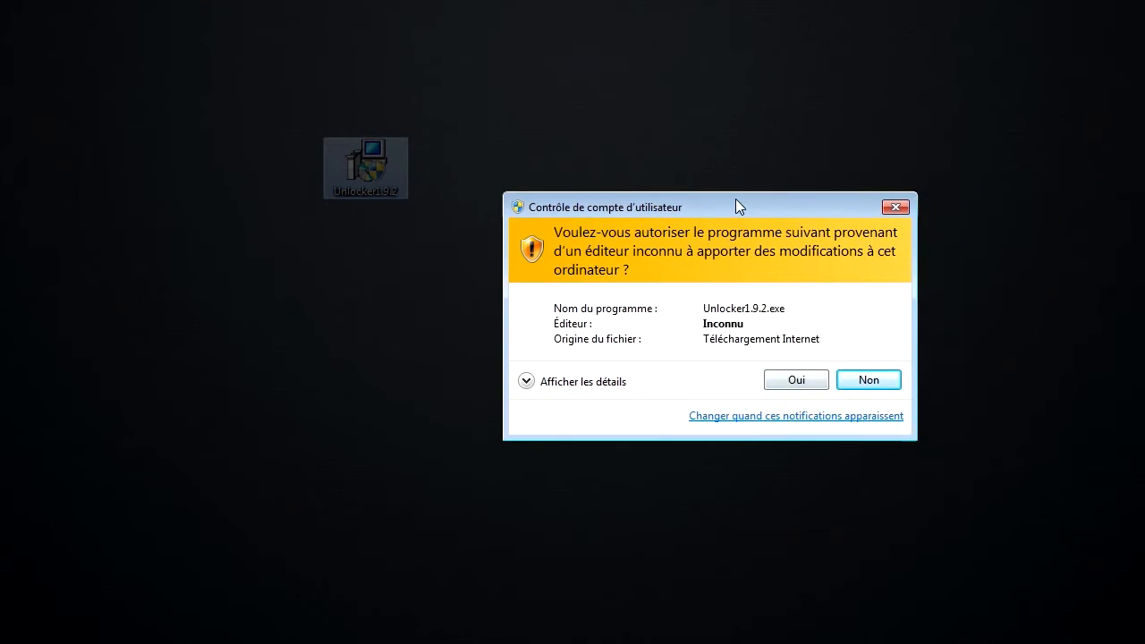
{"action": "left_click", "coordinate": [729, 387]}
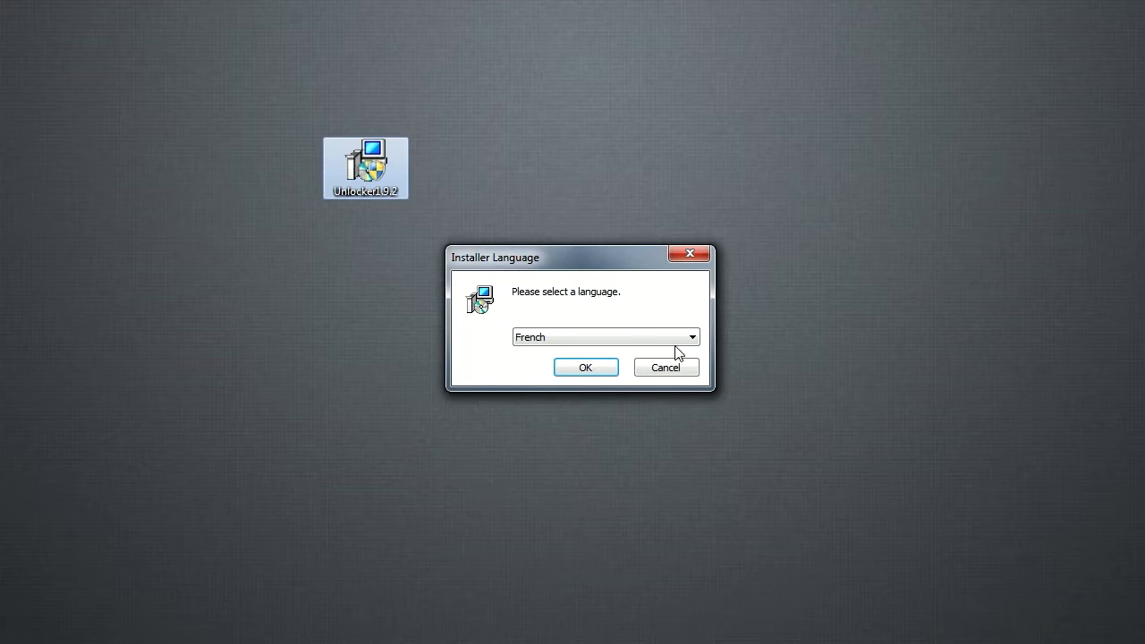
{"action": "left_click", "coordinate": [594, 367]}
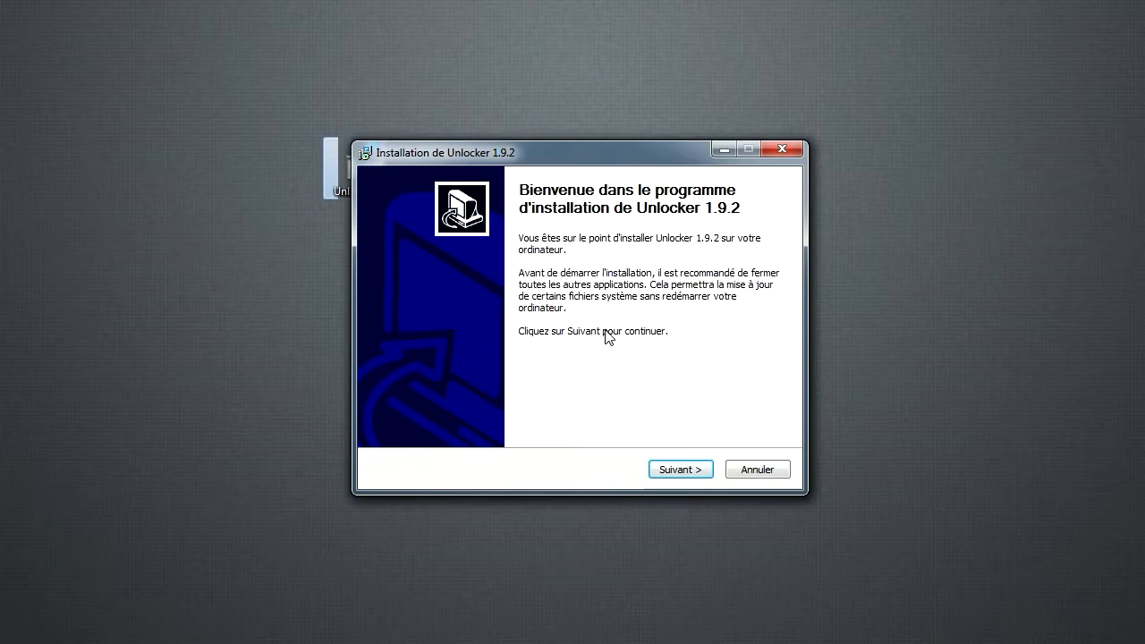
Move the Unlocker installer window clear of the desktop file, continue past the welcome page and accept the user licence.
{"action": "left_click_drag", "start_coordinate": [598, 156], "coordinate": [752, 143]}
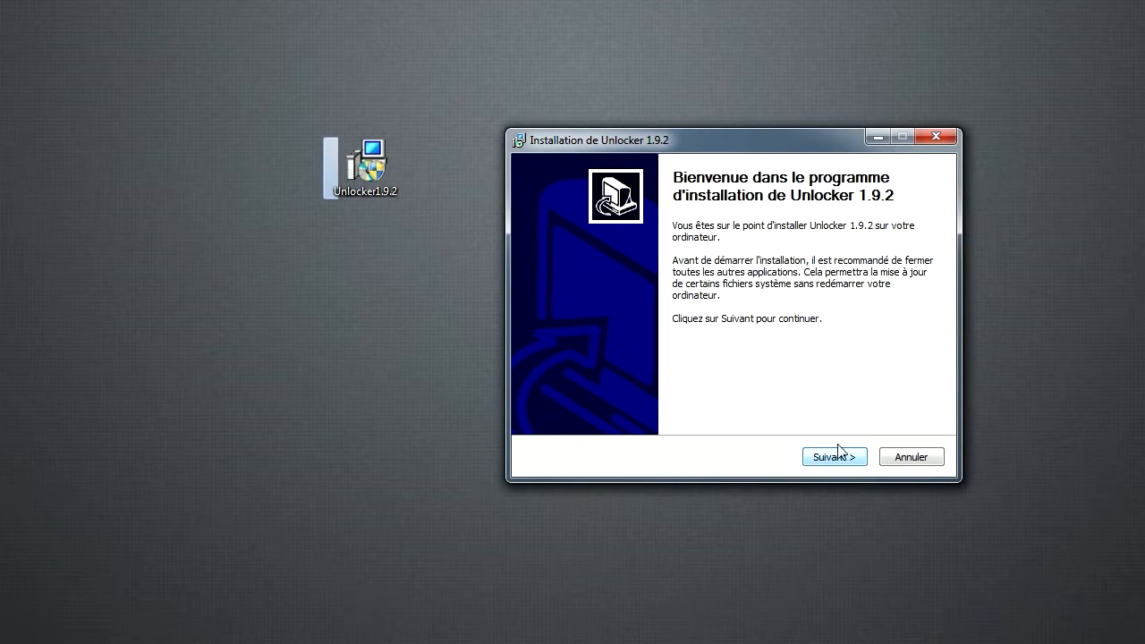
{"action": "left_click_drag", "start_coordinate": [782, 152], "coordinate": [714, 119]}
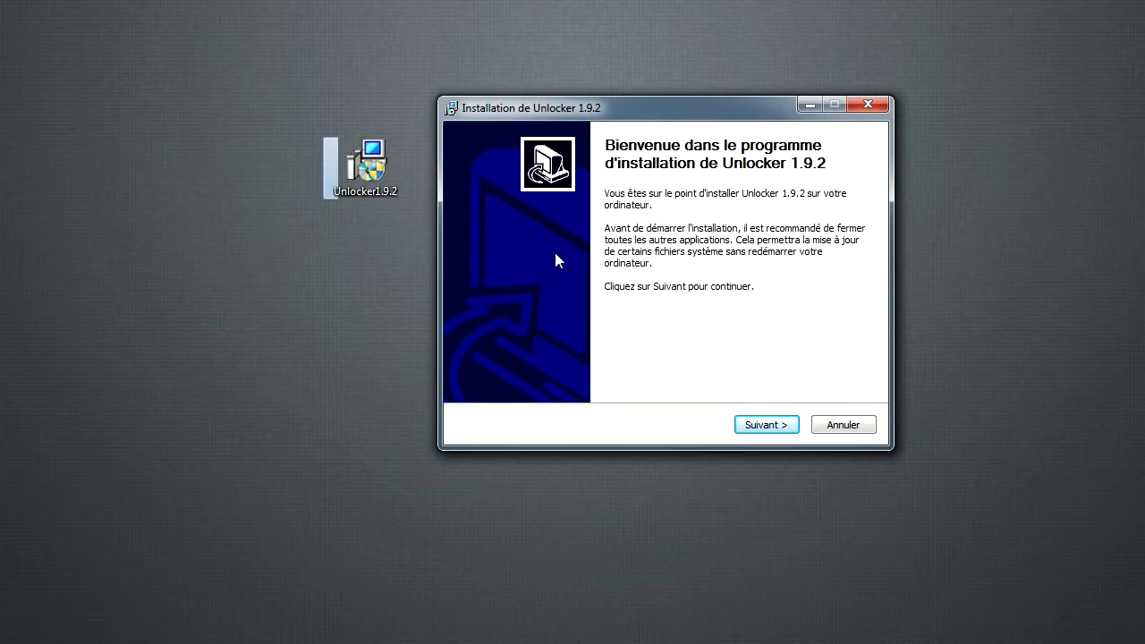
{"action": "left_click", "coordinate": [791, 426]}
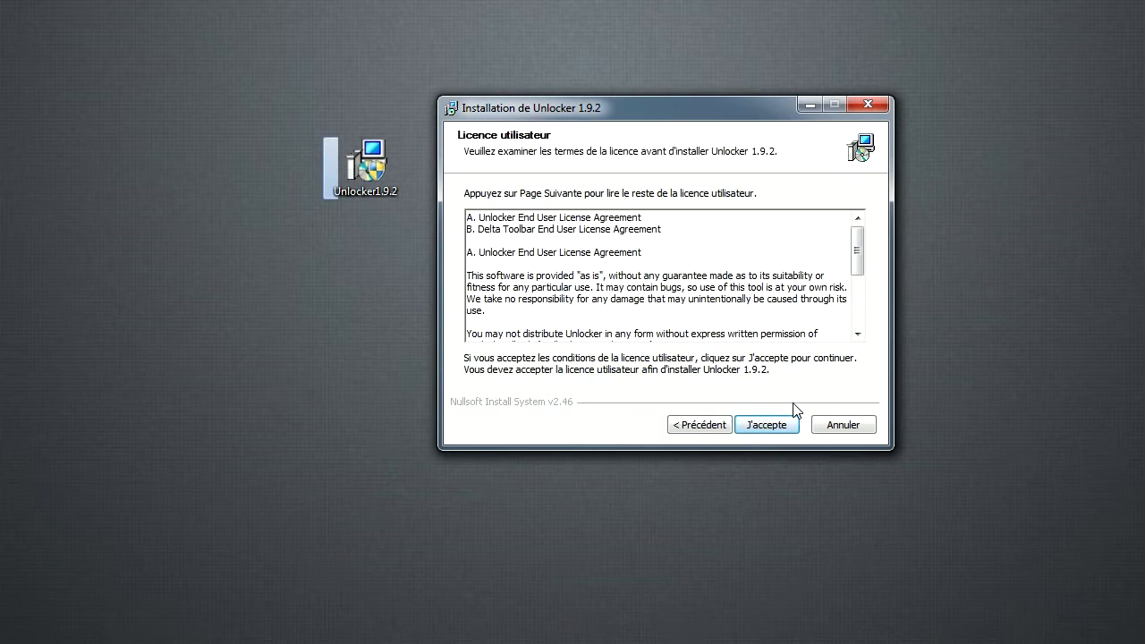
{"action": "left_click", "coordinate": [775, 426]}
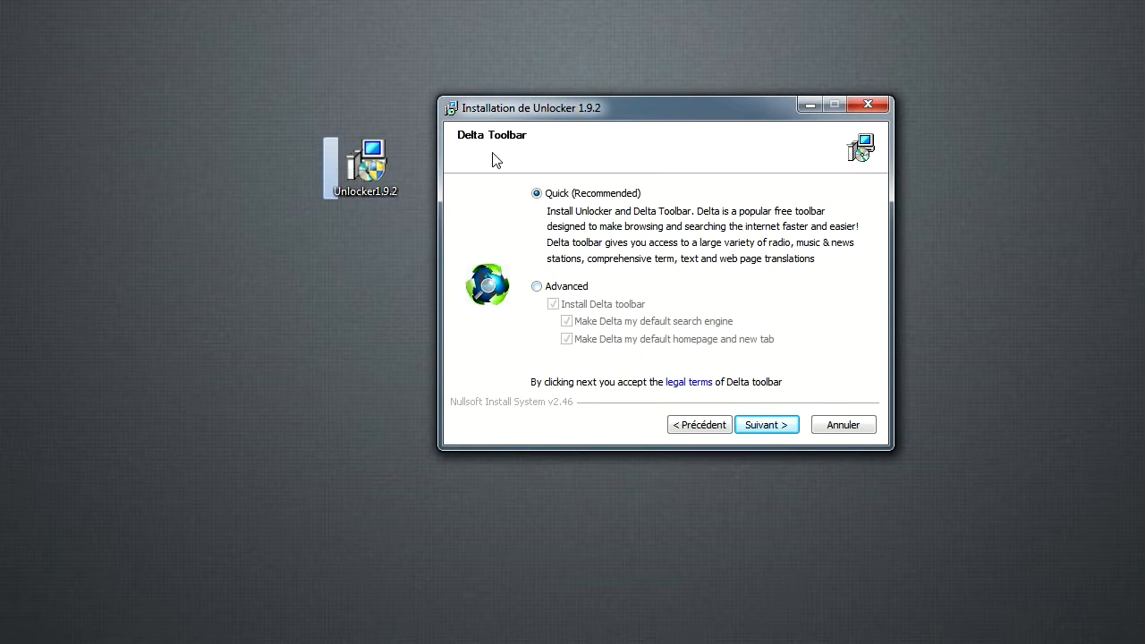
Choose the Advanced option, exclude the Delta toolbar from the installation and continue.
{"action": "left_click", "coordinate": [537, 288]}
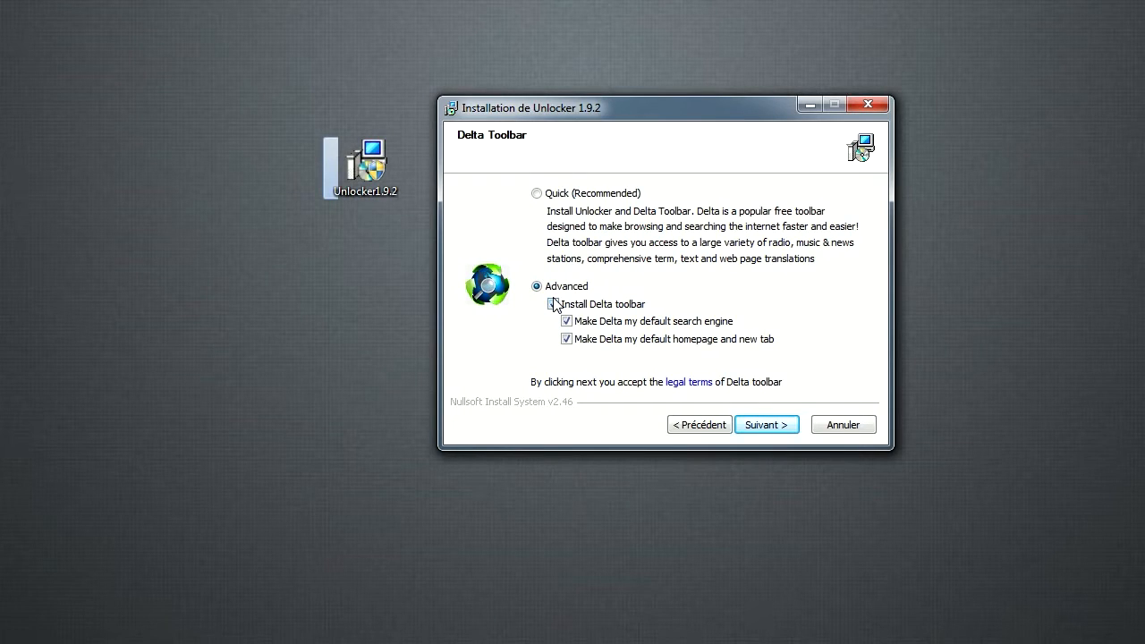
{"action": "left_click", "coordinate": [553, 305]}
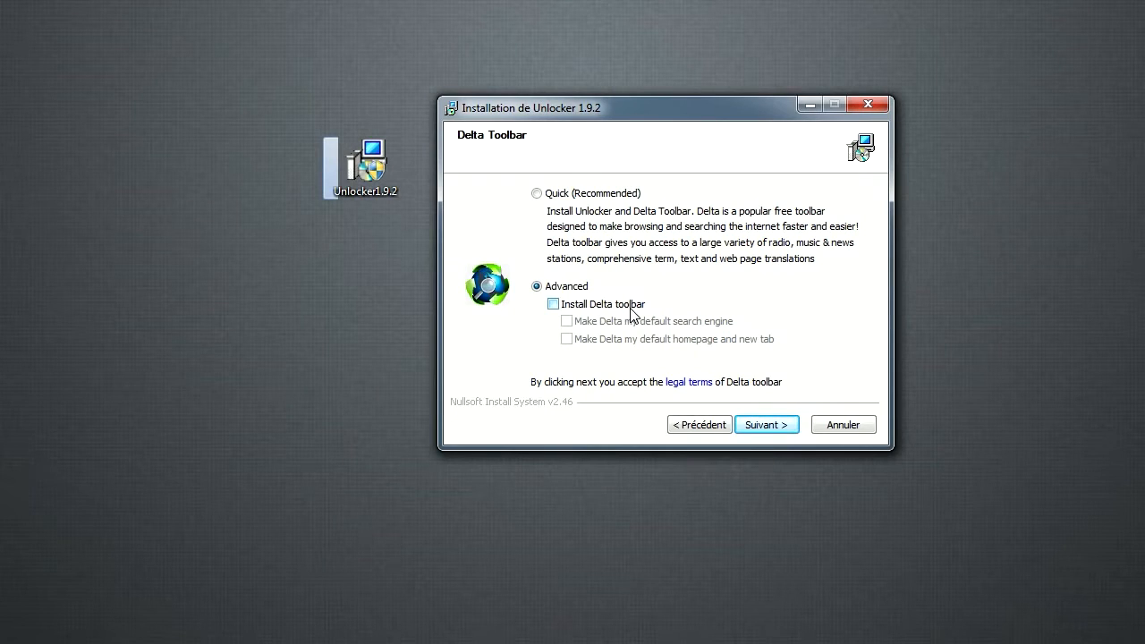
{"action": "left_click", "coordinate": [780, 426]}
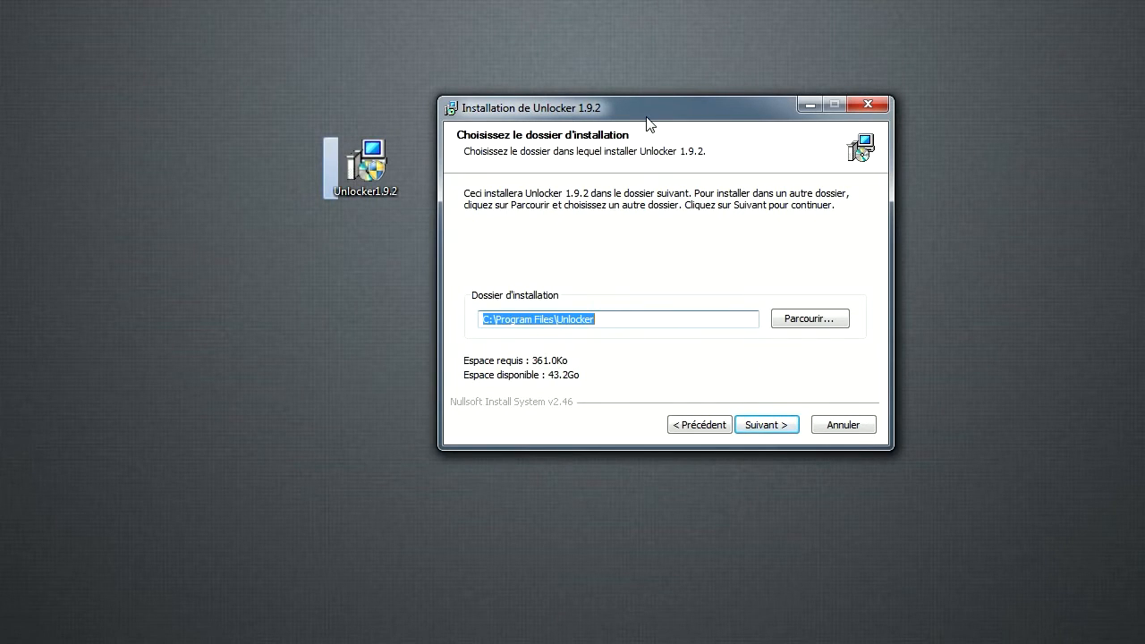
Install Unlocker in C:\Program Files\Unlocker with both the update check and Explorer extension components, and finish the wizard.
{"action": "left_click_drag", "start_coordinate": [648, 118], "coordinate": [693, 122]}
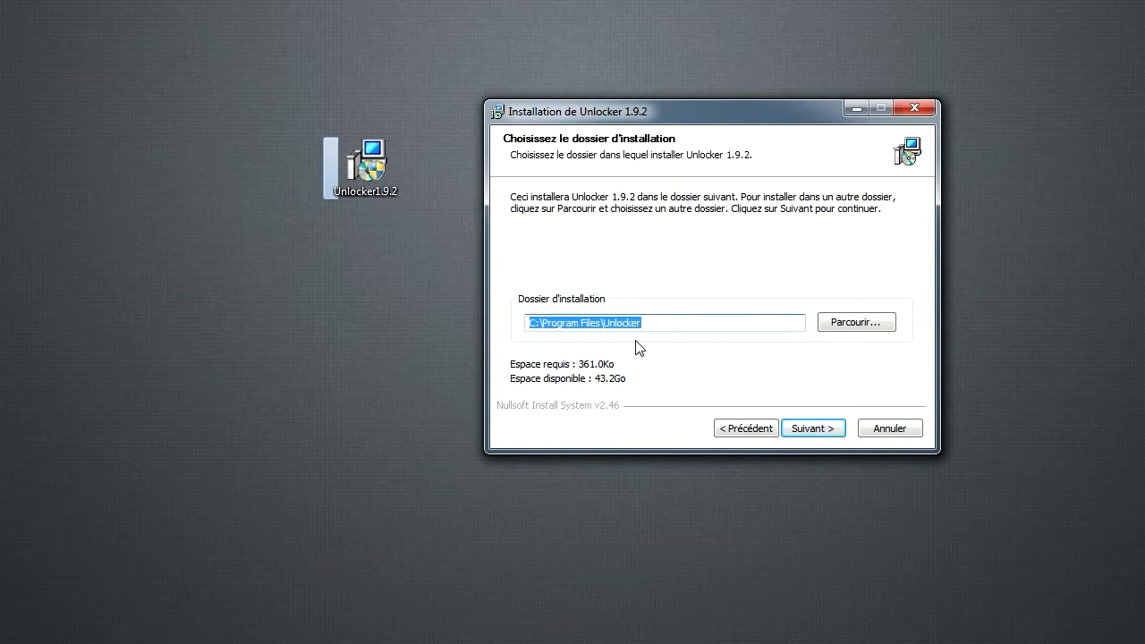
{"action": "left_click", "coordinate": [813, 431]}
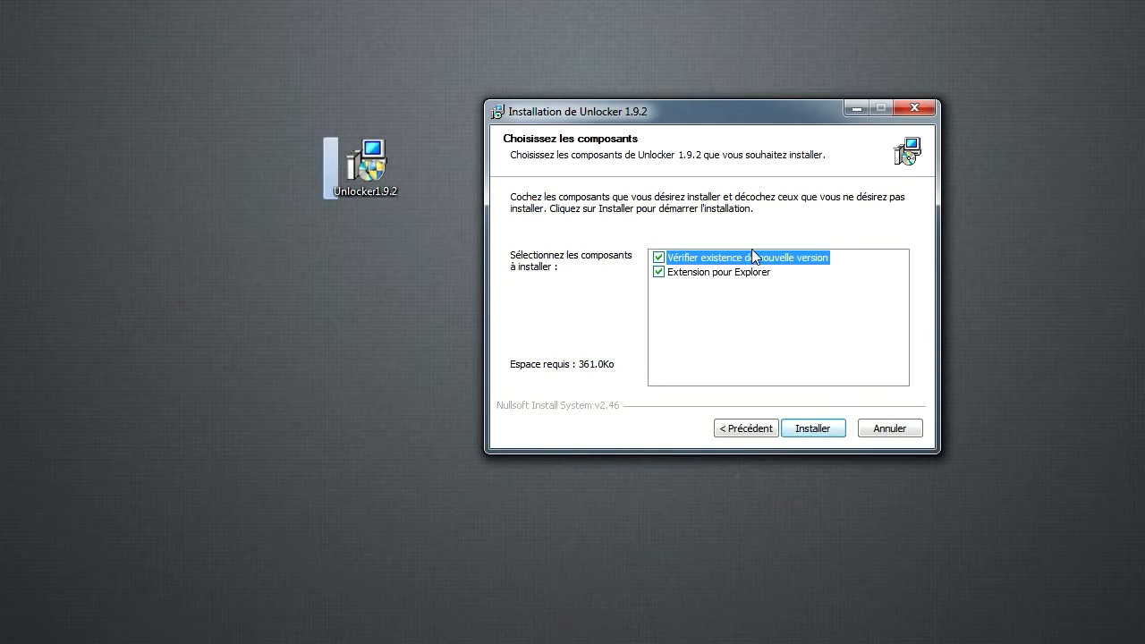
{"action": "left_click", "coordinate": [817, 428]}
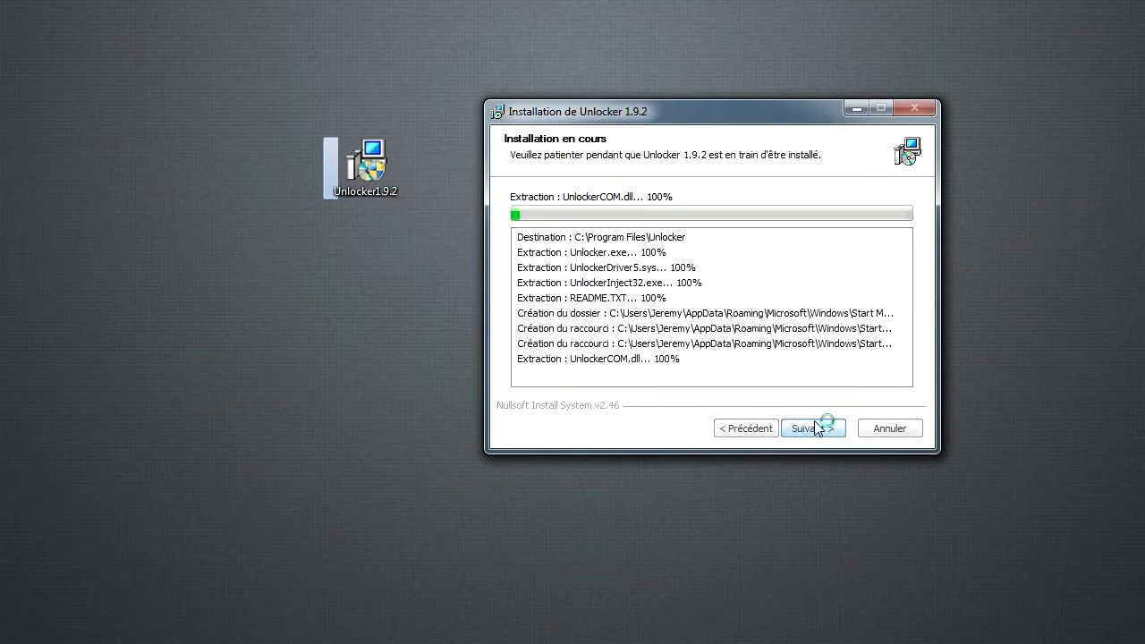
{"action": "left_click", "coordinate": [818, 431]}
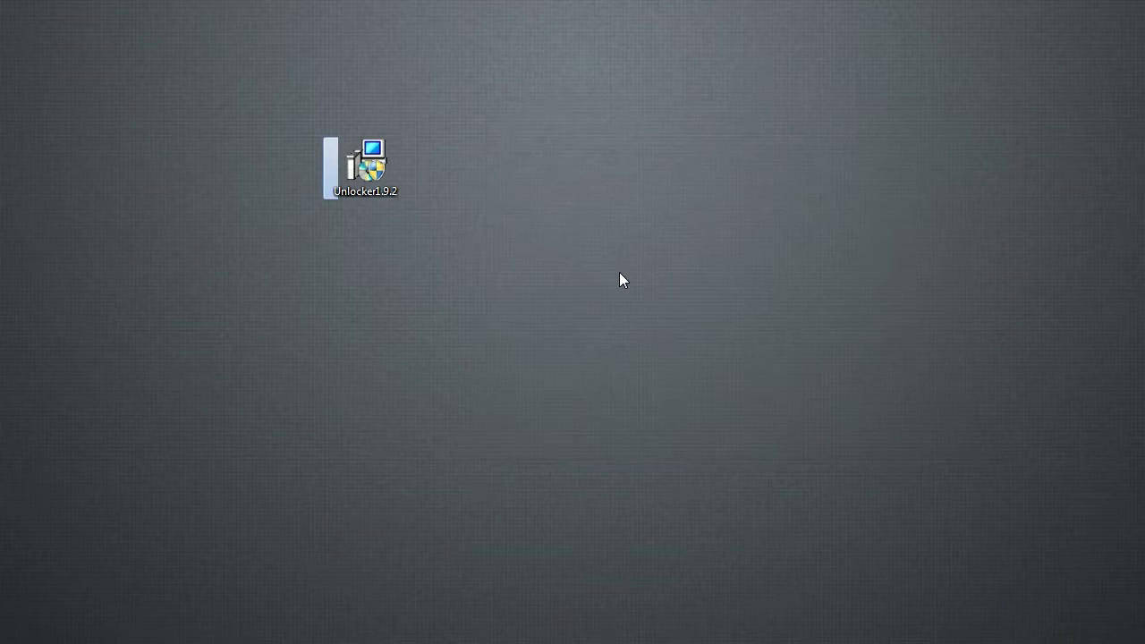
Reposition the Unlocker1.9.2 file on the desktop and check its context actions for the Unlocker entry.
{"action": "left_click_drag", "start_coordinate": [410, 185], "coordinate": [984, 82]}
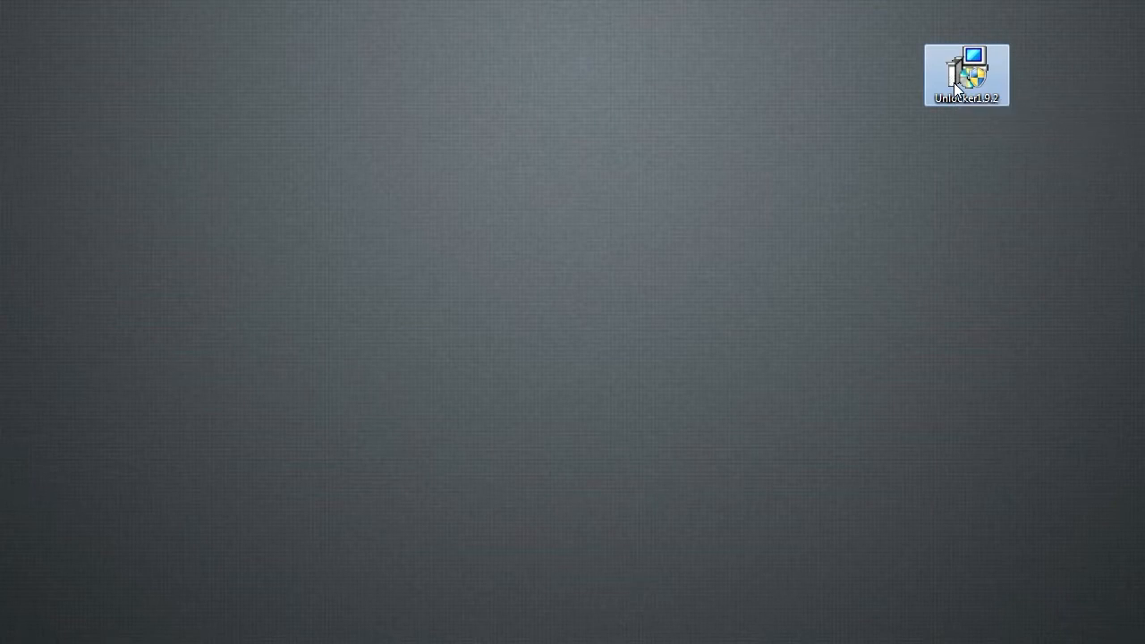
{"action": "right_click", "coordinate": [954, 82]}
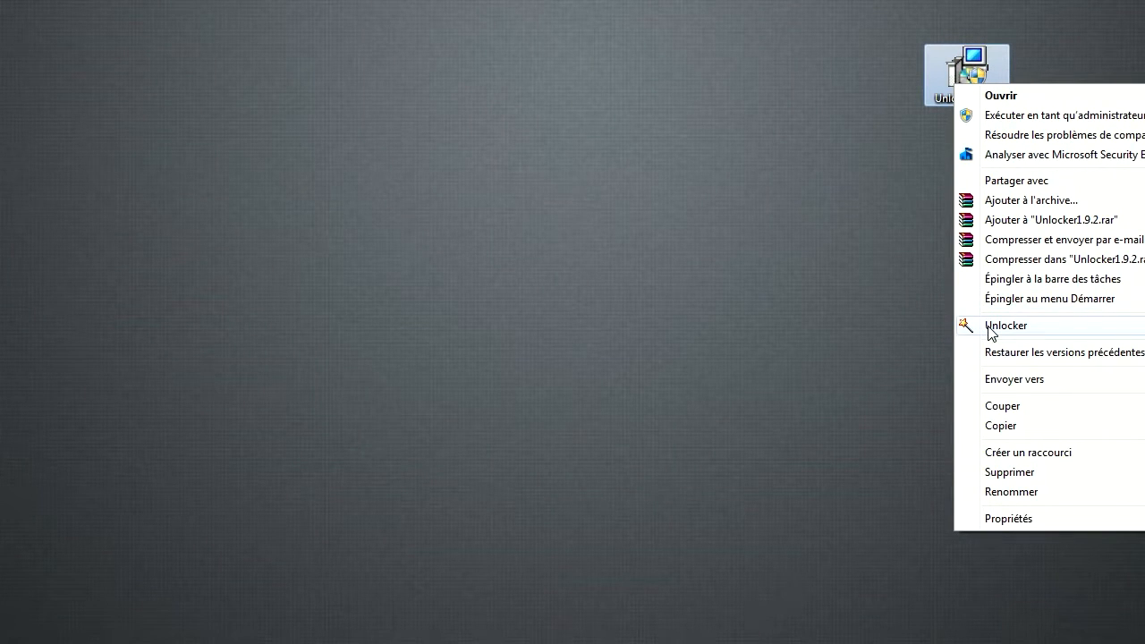
{"action": "left_click_drag", "start_coordinate": [966, 76], "coordinate": [445, 146]}
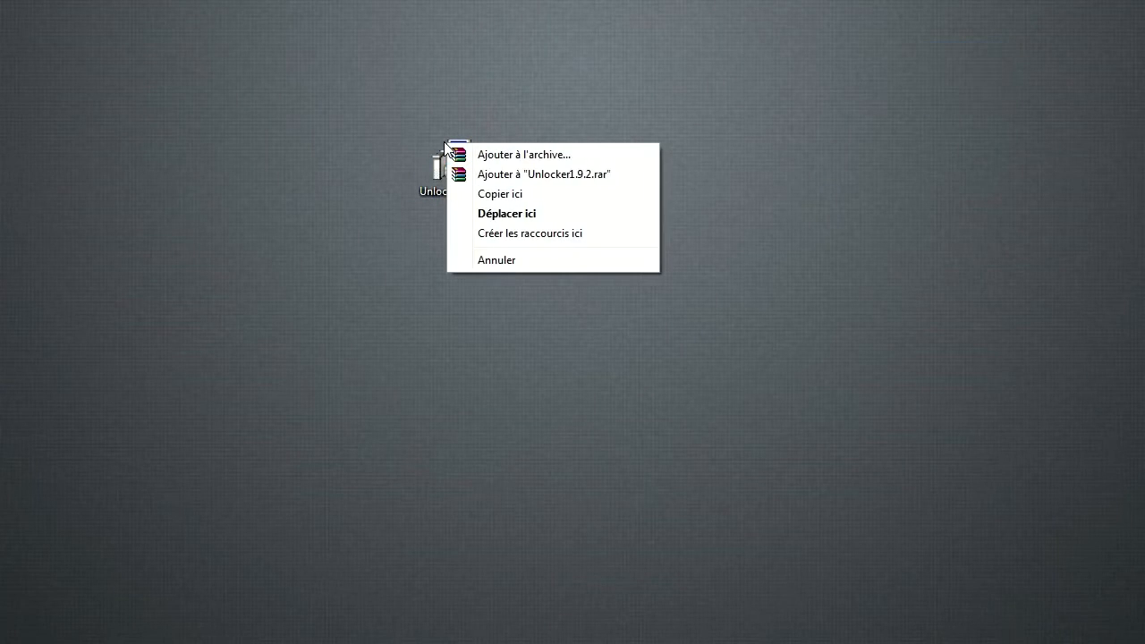
{"action": "key", "text": "Return"}
{"action": "right_click", "coordinate": [435, 172]}
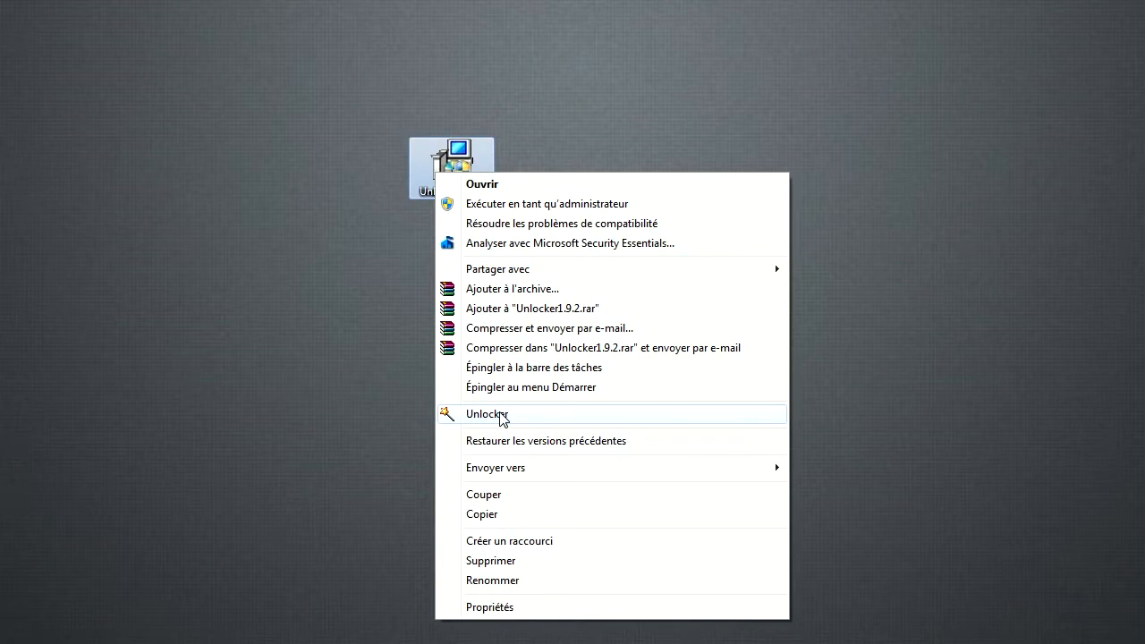
{"action": "left_click", "coordinate": [663, 293]}
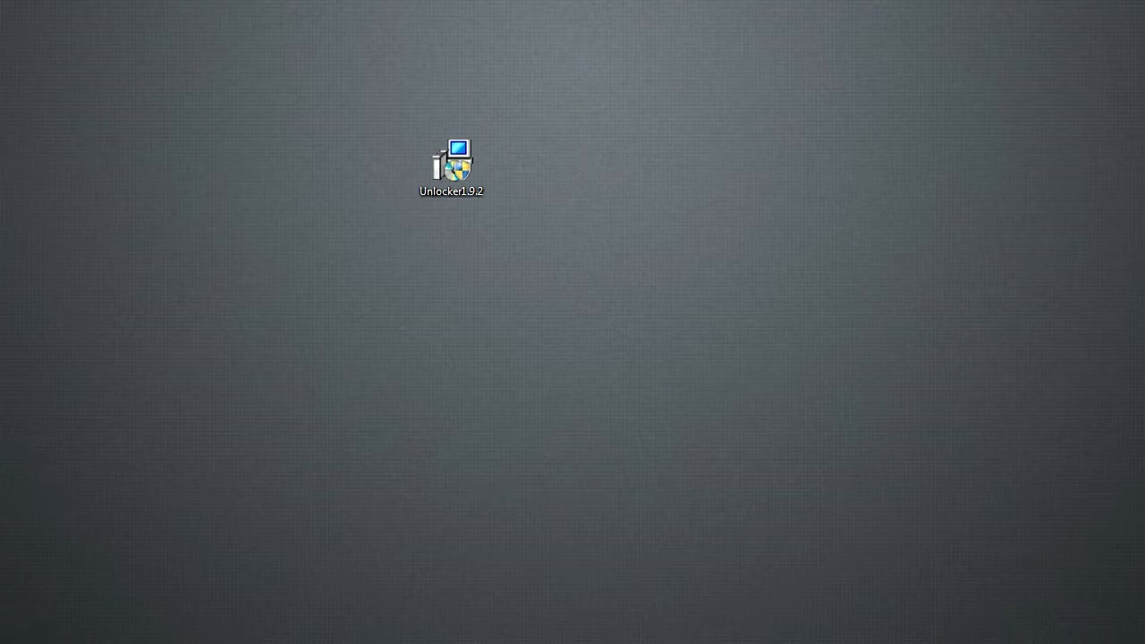
Switch to Microsoft Word, reduce its window beside the desktop files and enter the text "jfhuehdjghujdhudhu" in the blank document.
{"action": "key", "text": "super"}
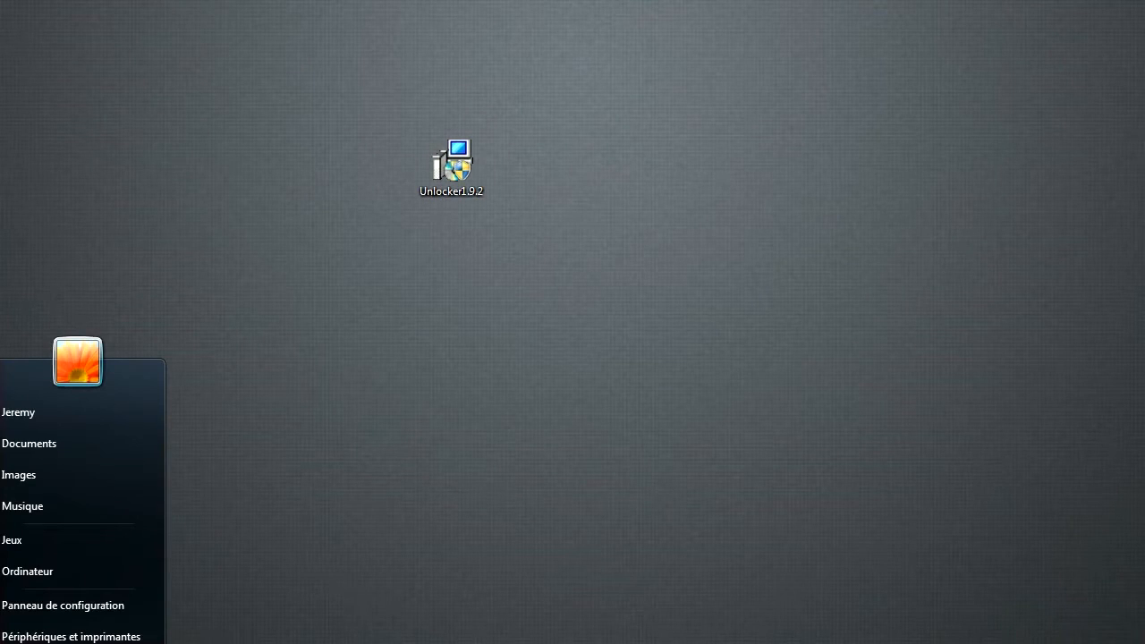
{"action": "type", "text": "unlocker"}
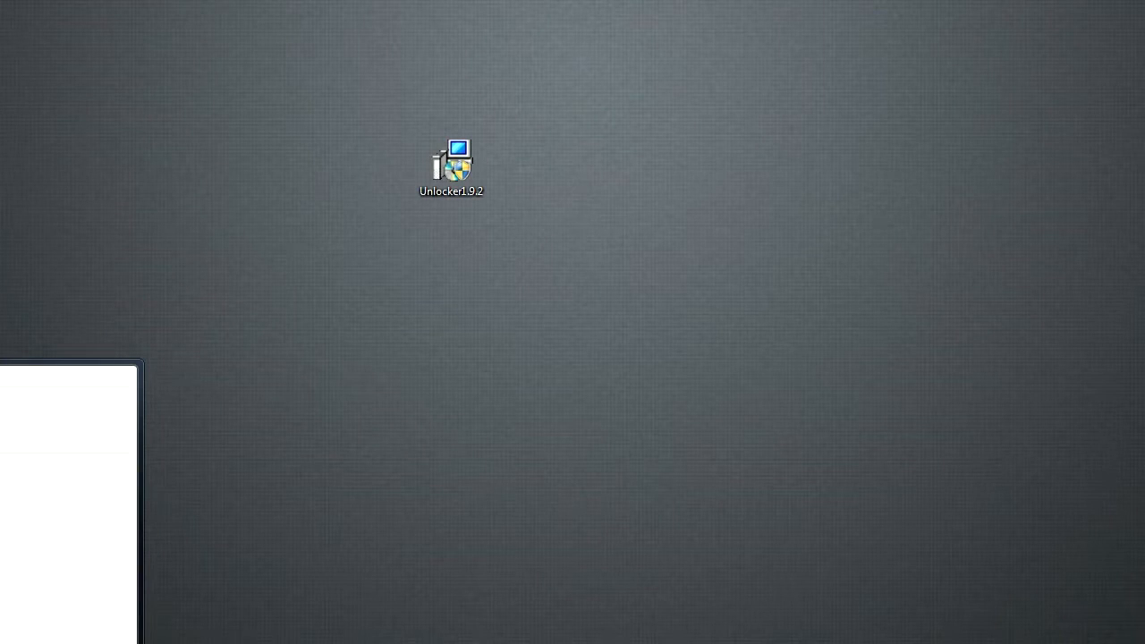
{"action": "key", "text": "Return"}
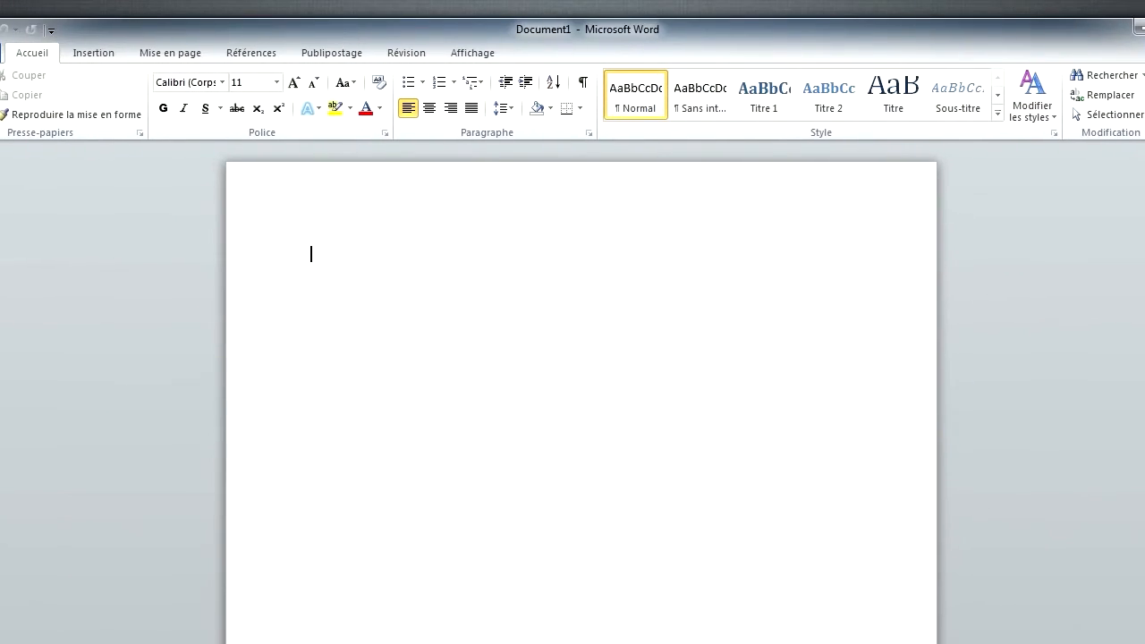
{"action": "left_click_drag", "start_coordinate": [555, 28], "coordinate": [753, 122]}
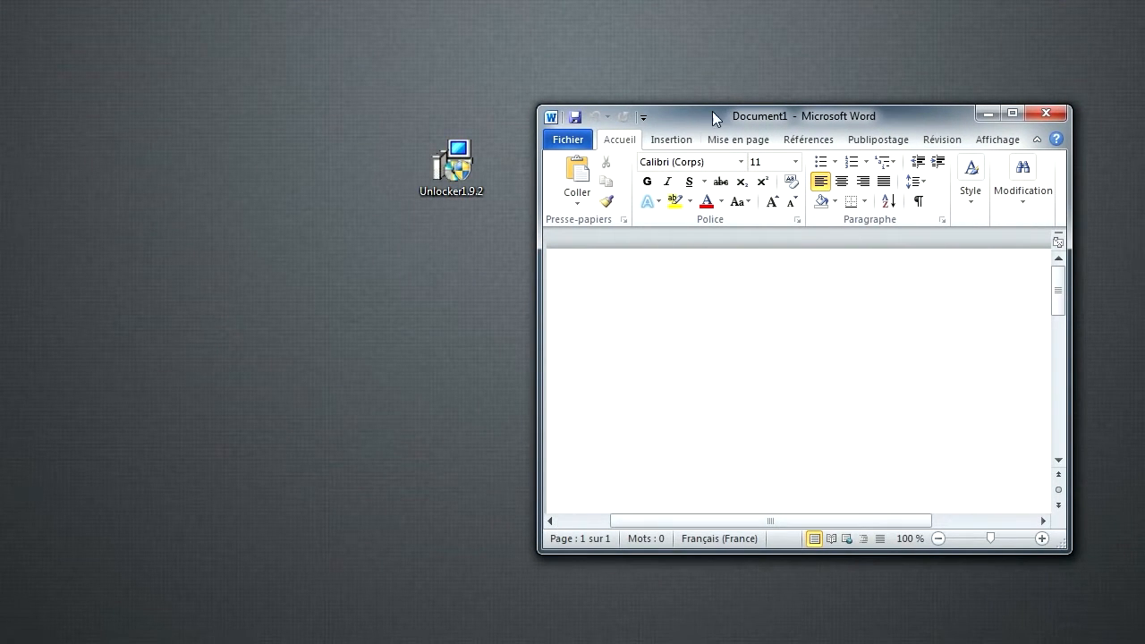
{"action": "type", "text": "jfh"}
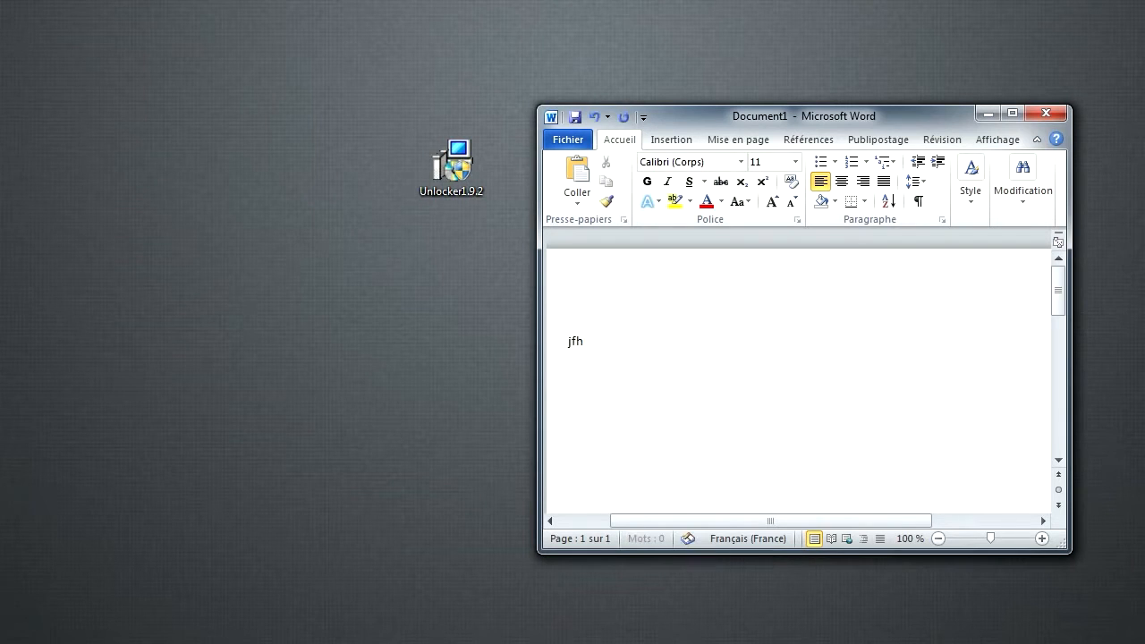
{"action": "type", "text": "uehdjghujdhudhu"}
Save the document to the desktop (Bureau) as a Word document named test.
{"action": "left_click", "coordinate": [567, 142]}
{"action": "left_click", "coordinate": [635, 192]}
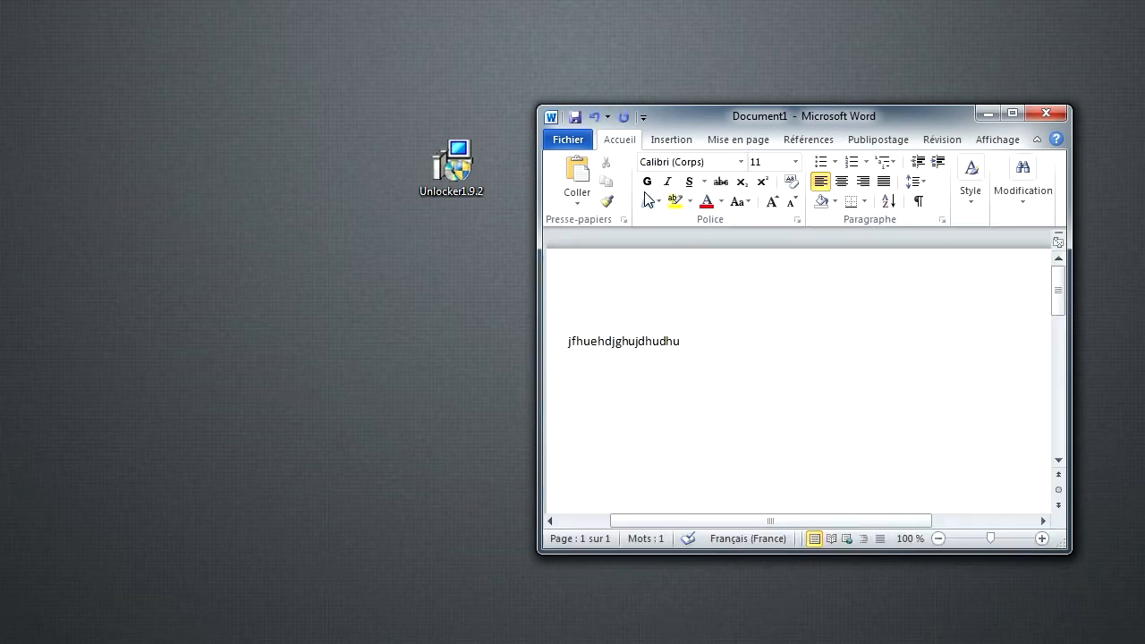
{"action": "left_click_drag", "start_coordinate": [693, 123], "coordinate": [311, 83]}
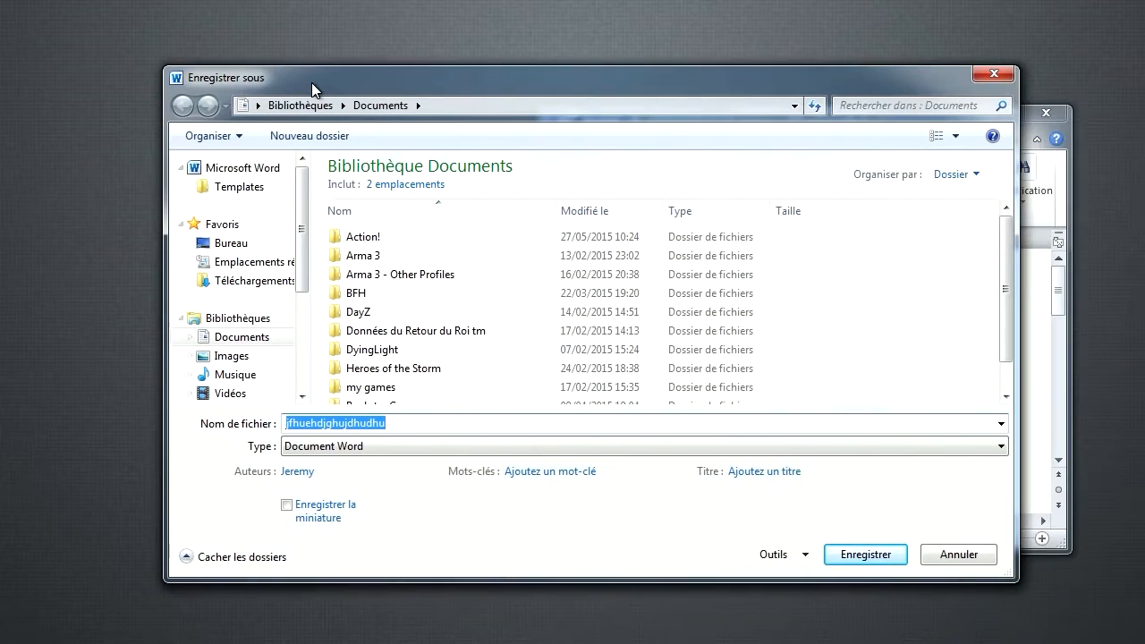
{"action": "left_click", "coordinate": [213, 241]}
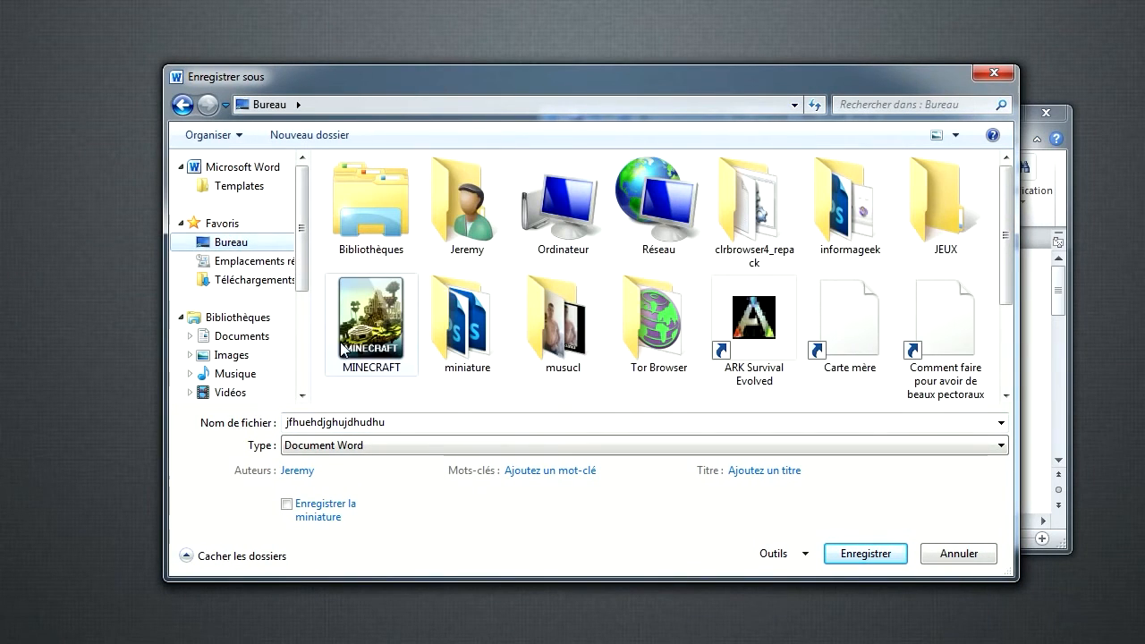
{"action": "left_click_drag", "start_coordinate": [1004, 229], "coordinate": [1004, 317]}
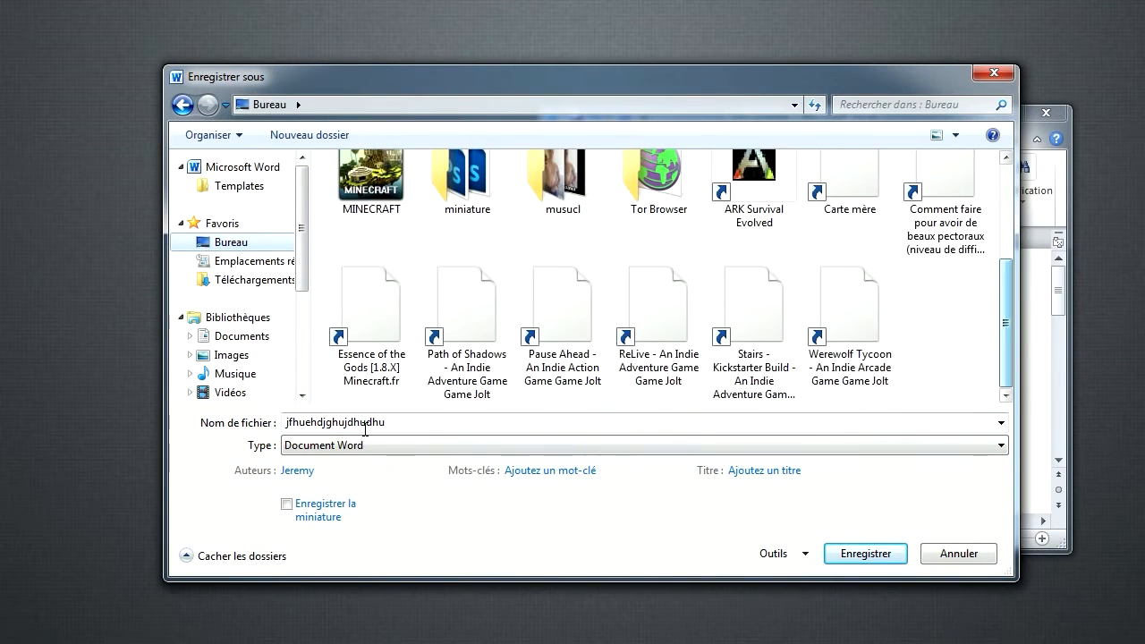
{"action": "double_click", "coordinate": [476, 422]}
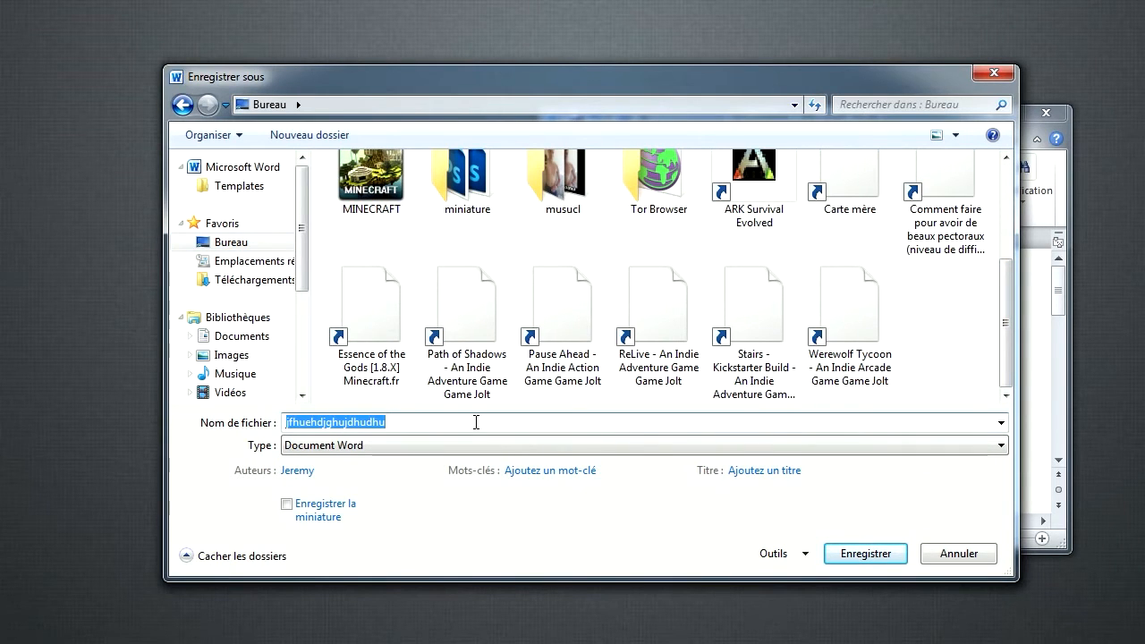
{"action": "type", "text": "test"}
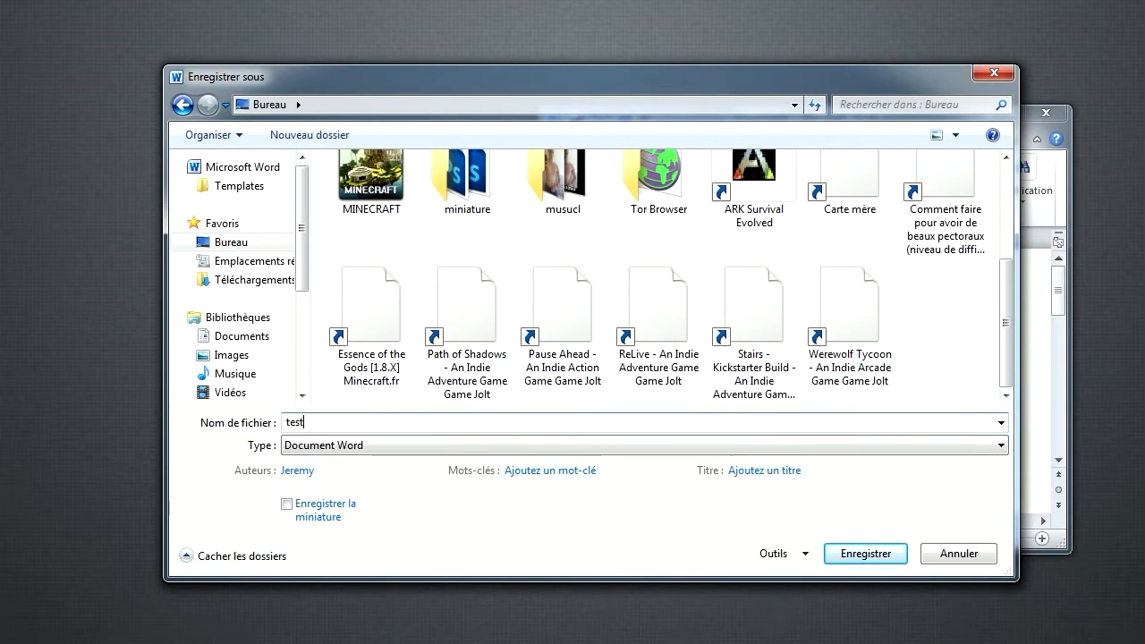
{"action": "left_click", "coordinate": [865, 553]}
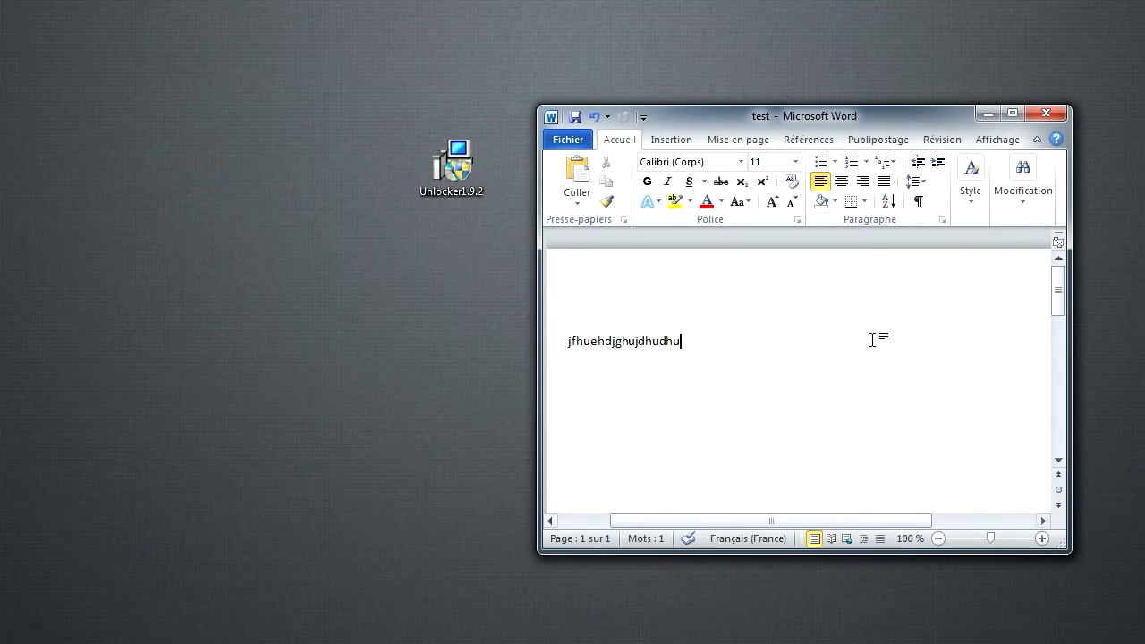
Place the test document next to Unlocker1.9.2 on the desktop, keeping the open Word window clear of both files.
{"action": "left_click_drag", "start_coordinate": [745, 116], "coordinate": [799, 97]}
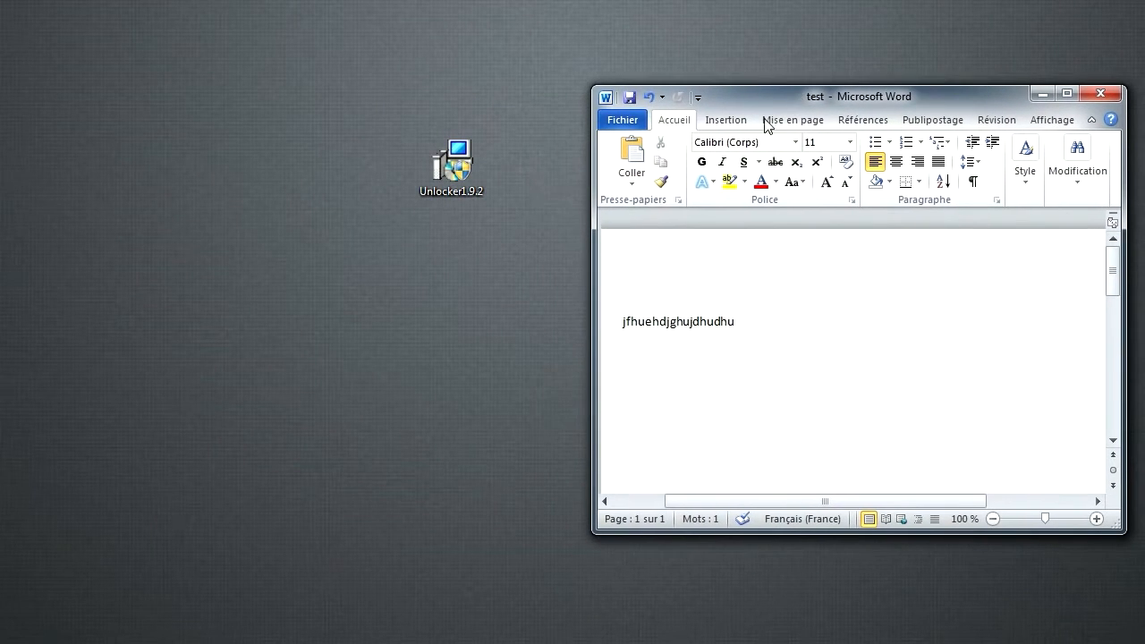
{"action": "left_click_drag", "start_coordinate": [191, 307], "coordinate": [374, 176]}
{"action": "left_click", "coordinate": [465, 346]}
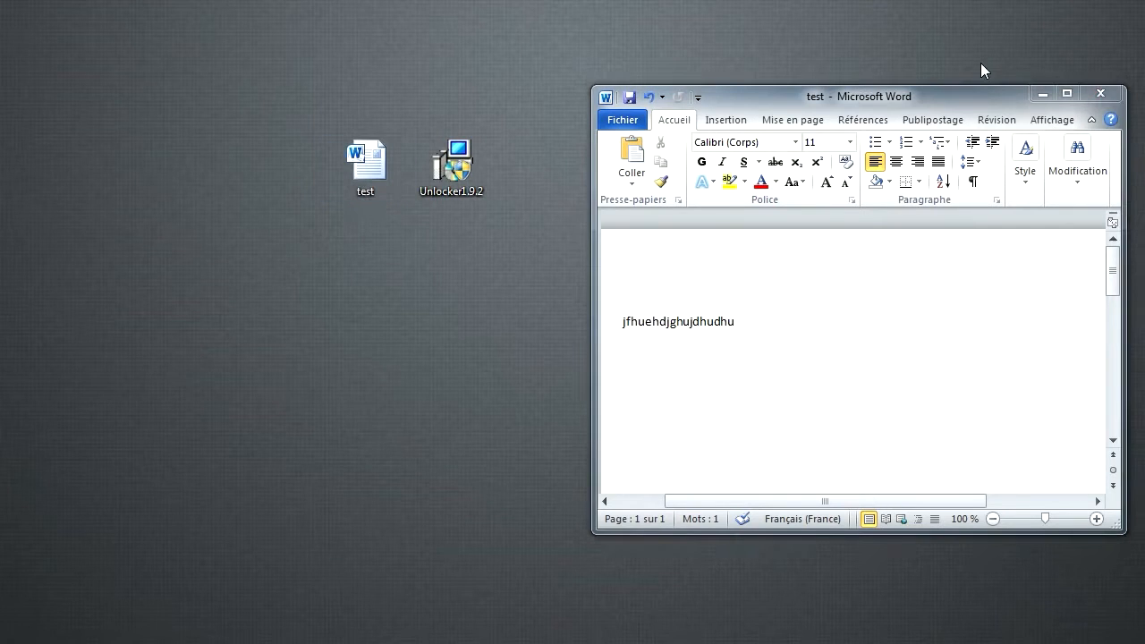
{"action": "left_click", "coordinate": [952, 95]}
{"action": "left_click_drag", "start_coordinate": [952, 95], "coordinate": [931, 86]}
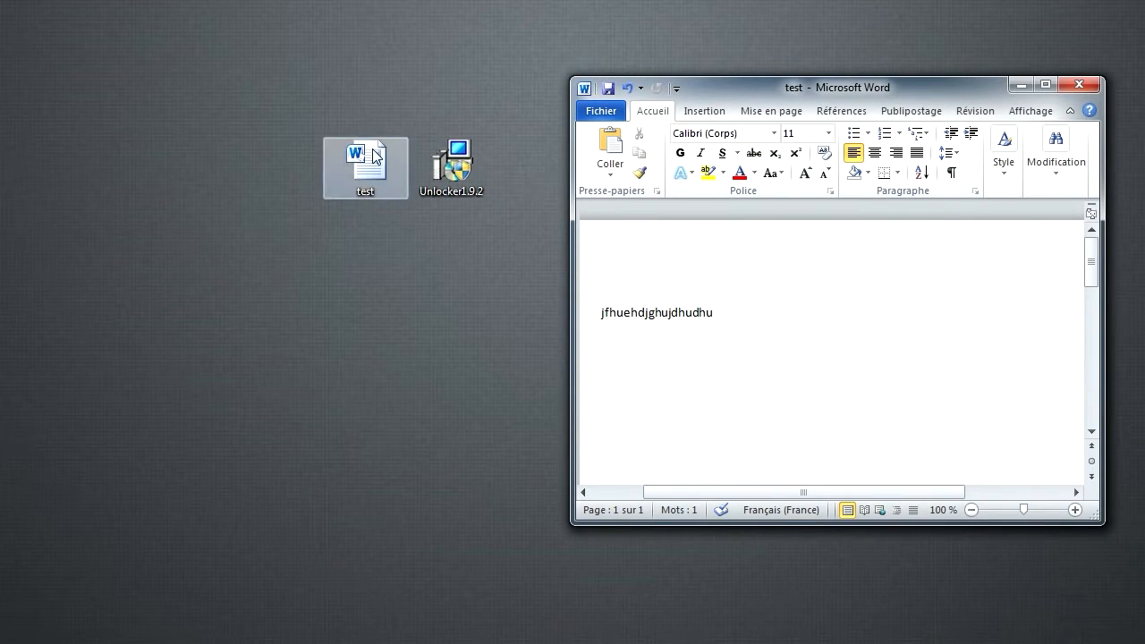
Separate the two desktop files, placing the test document higher up than Unlocker1.9.2, and display the test document's context actions.
{"action": "left_click_drag", "start_coordinate": [482, 87], "coordinate": [360, 240]}
{"action": "left_click_drag", "start_coordinate": [377, 164], "coordinate": [369, 267]}
{"action": "left_click", "coordinate": [272, 297]}
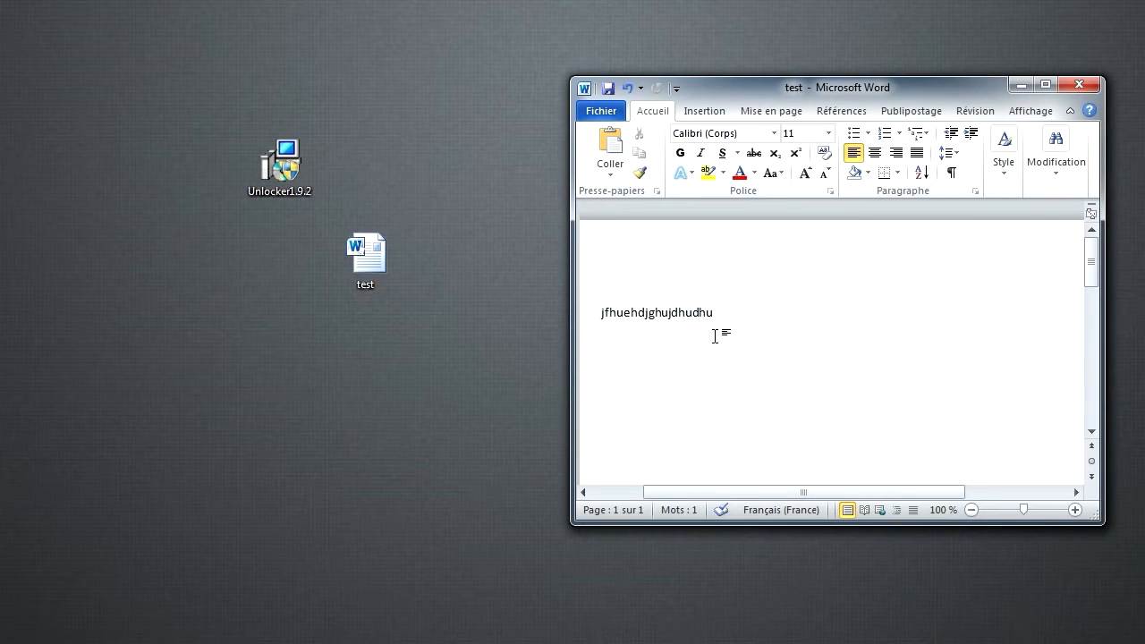
{"action": "left_click", "coordinate": [370, 260]}
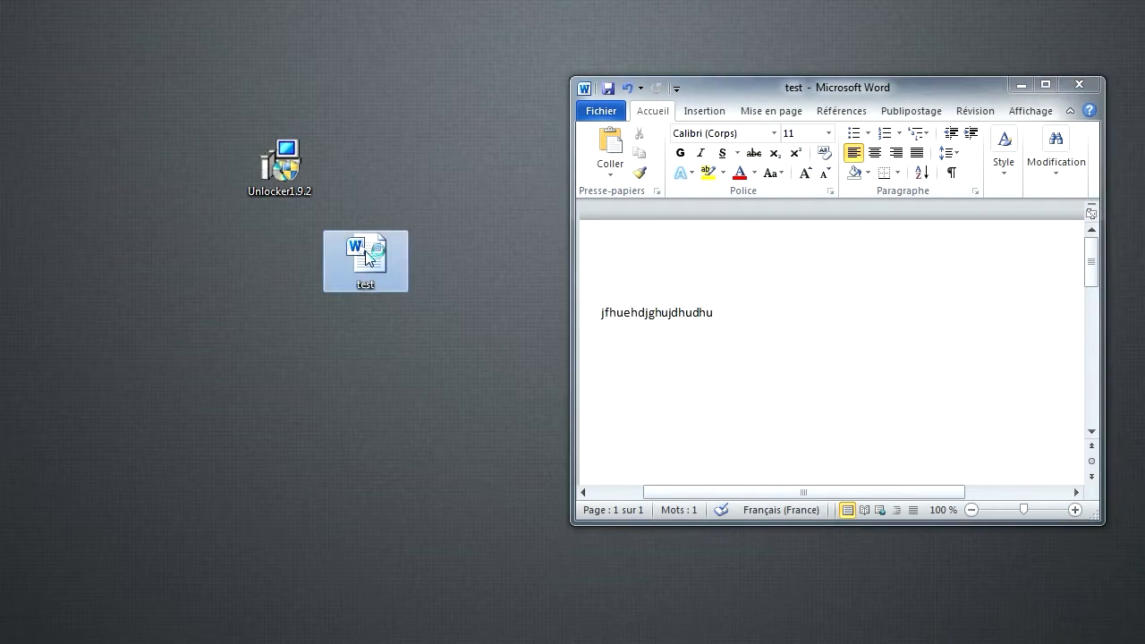
{"action": "right_click", "coordinate": [363, 253]}
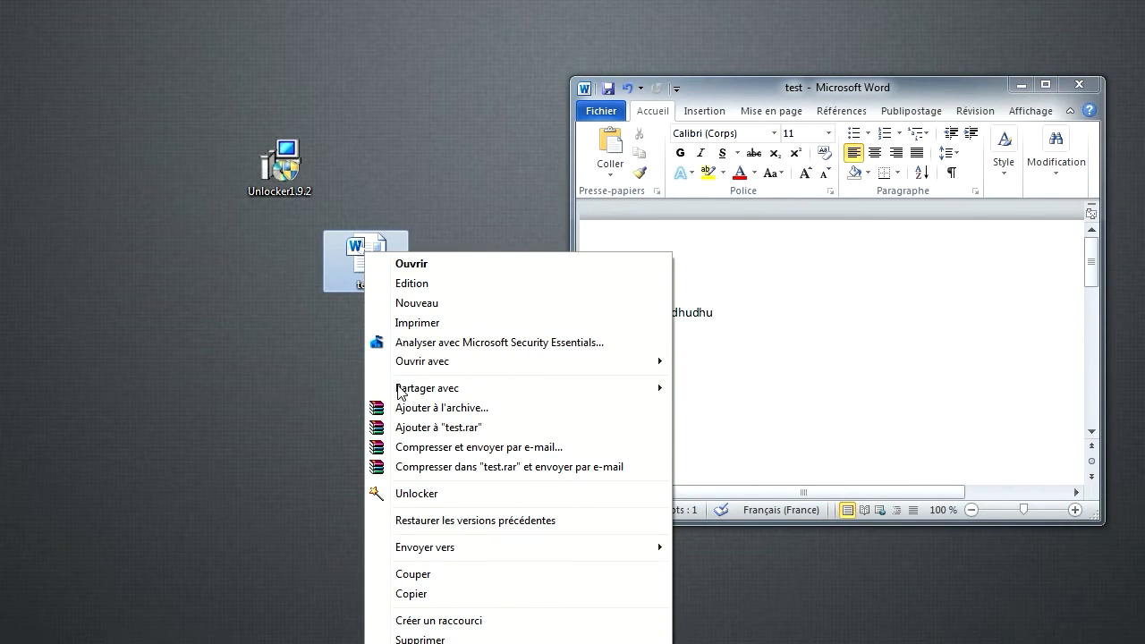
{"action": "left_click_drag", "start_coordinate": [367, 255], "coordinate": [374, 76]}
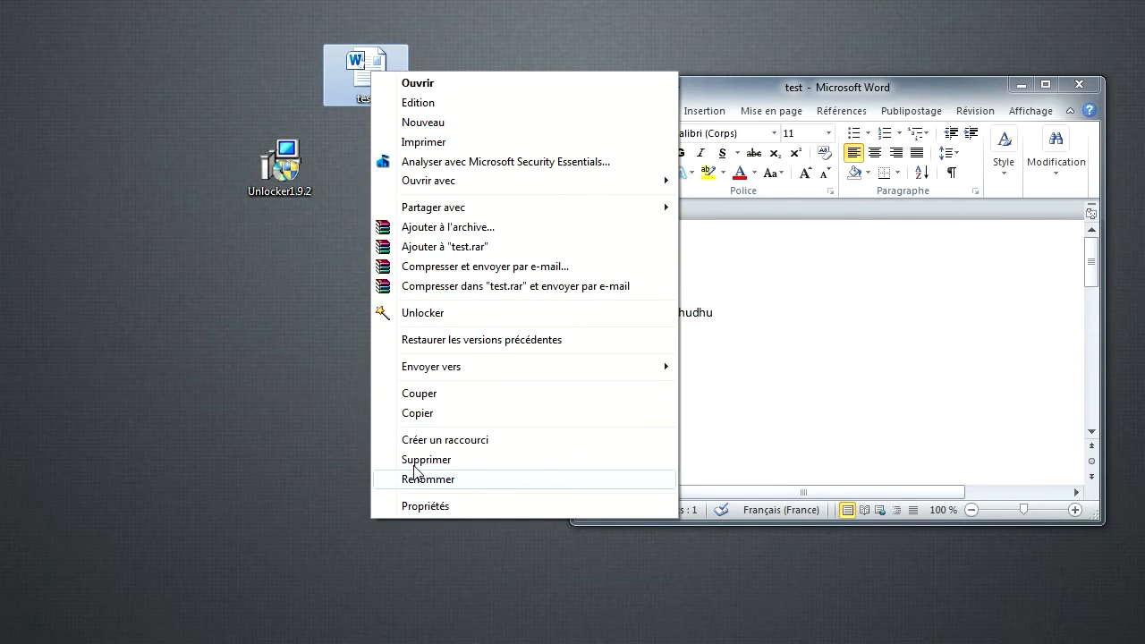
Try to send the test document to the Recycle Bin while it is open in Word, and cancel the retry.
{"action": "left_click", "coordinate": [415, 460]}
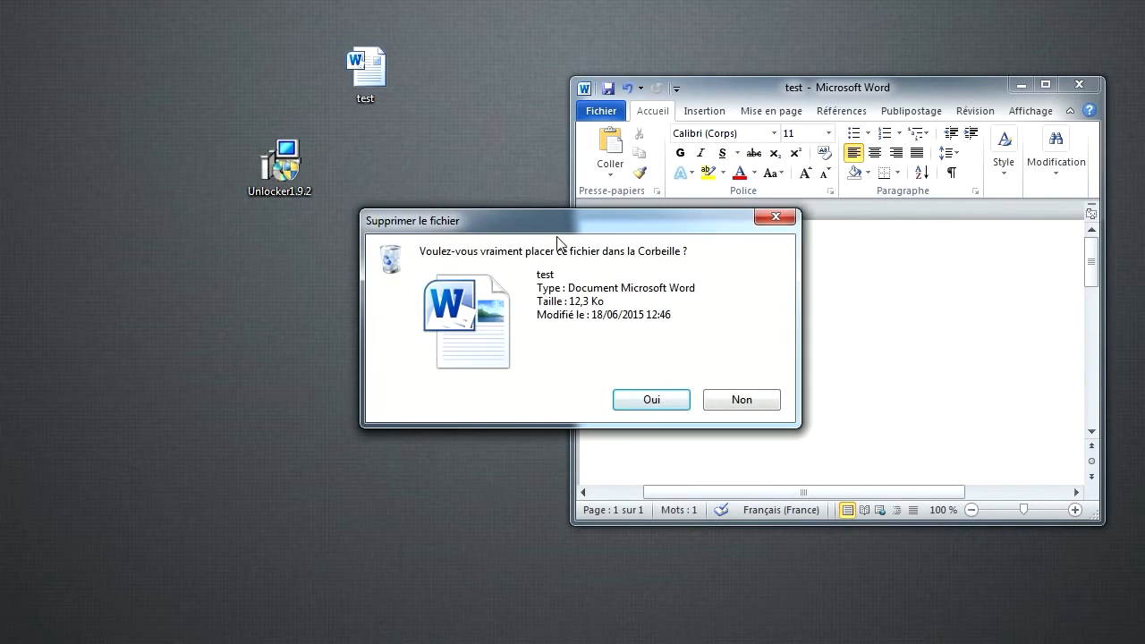
{"action": "left_click", "coordinate": [661, 399]}
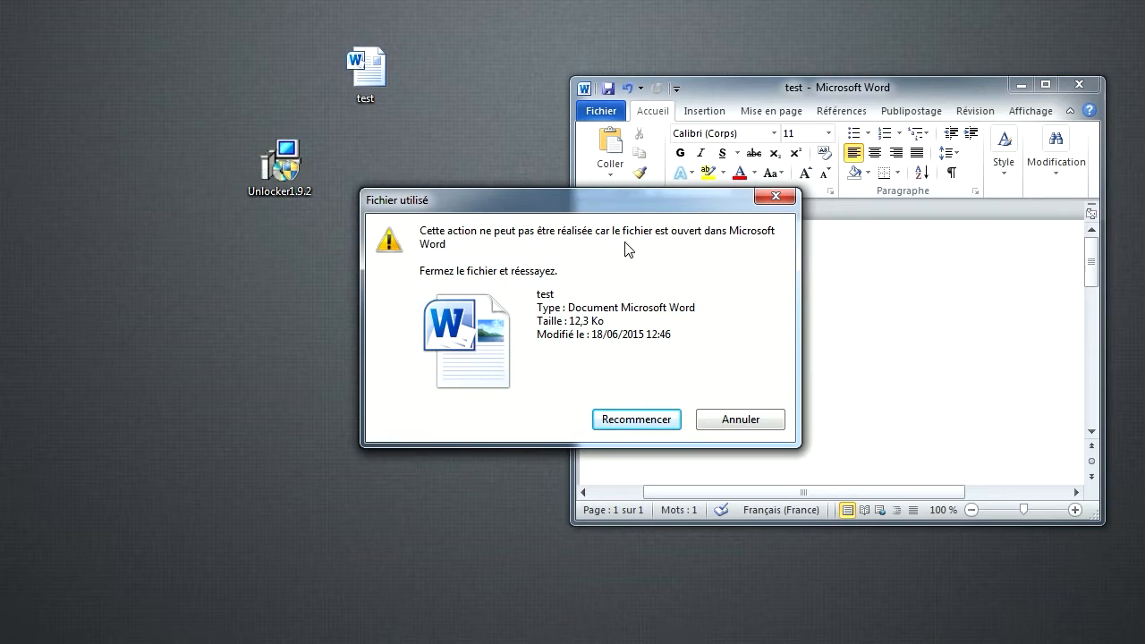
{"action": "left_click_drag", "start_coordinate": [651, 205], "coordinate": [380, 291]}
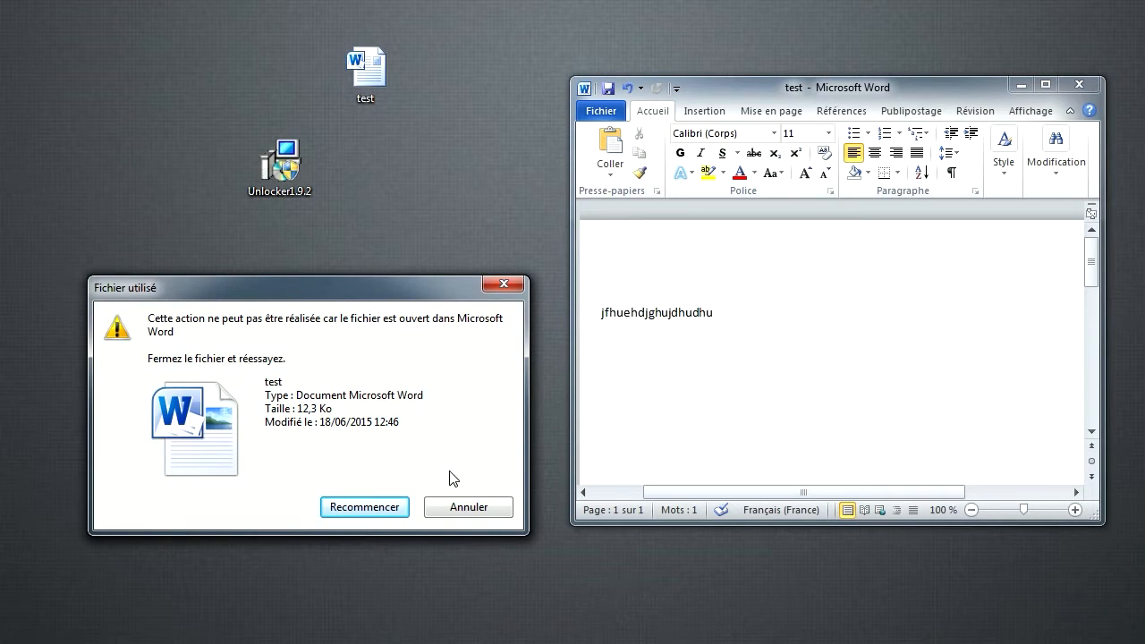
{"action": "left_click", "coordinate": [455, 510]}
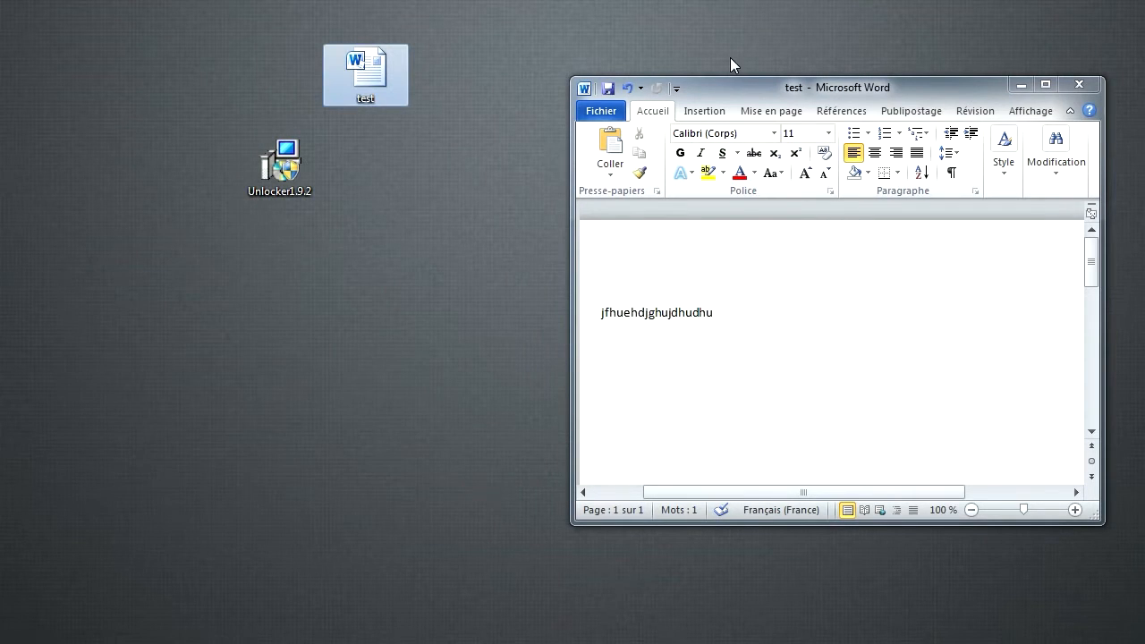
Shift the Word window slightly, open Windows Task Manager and place it in front of Word, clear of the desktop files.
{"action": "left_click_drag", "start_coordinate": [825, 96], "coordinate": [756, 110]}
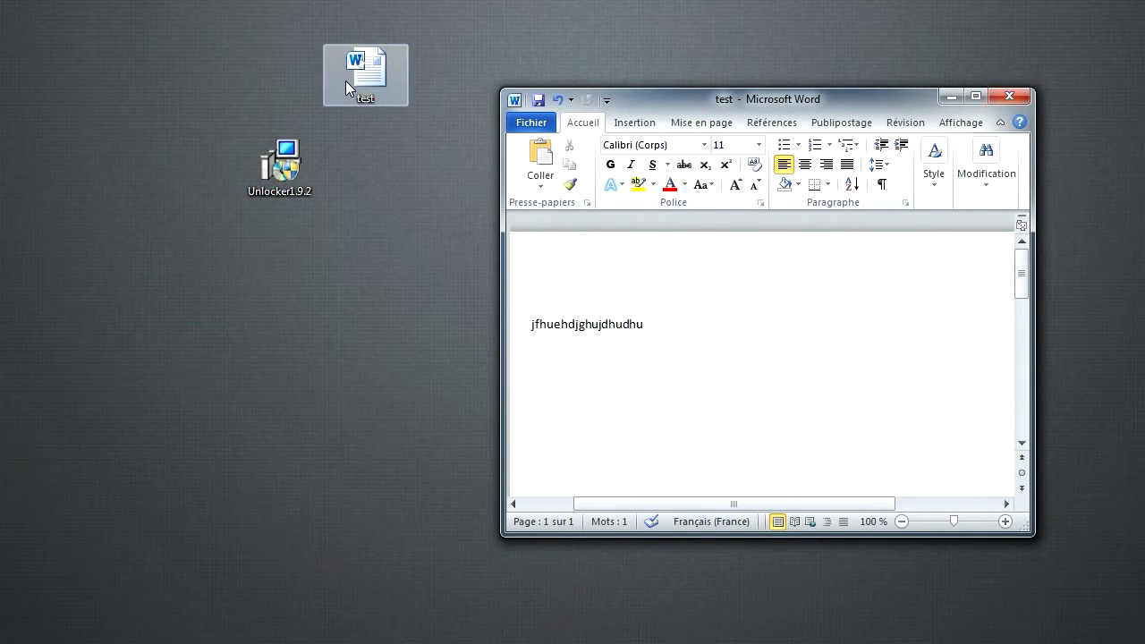
{"action": "left_click_drag", "start_coordinate": [738, 100], "coordinate": [766, 95]}
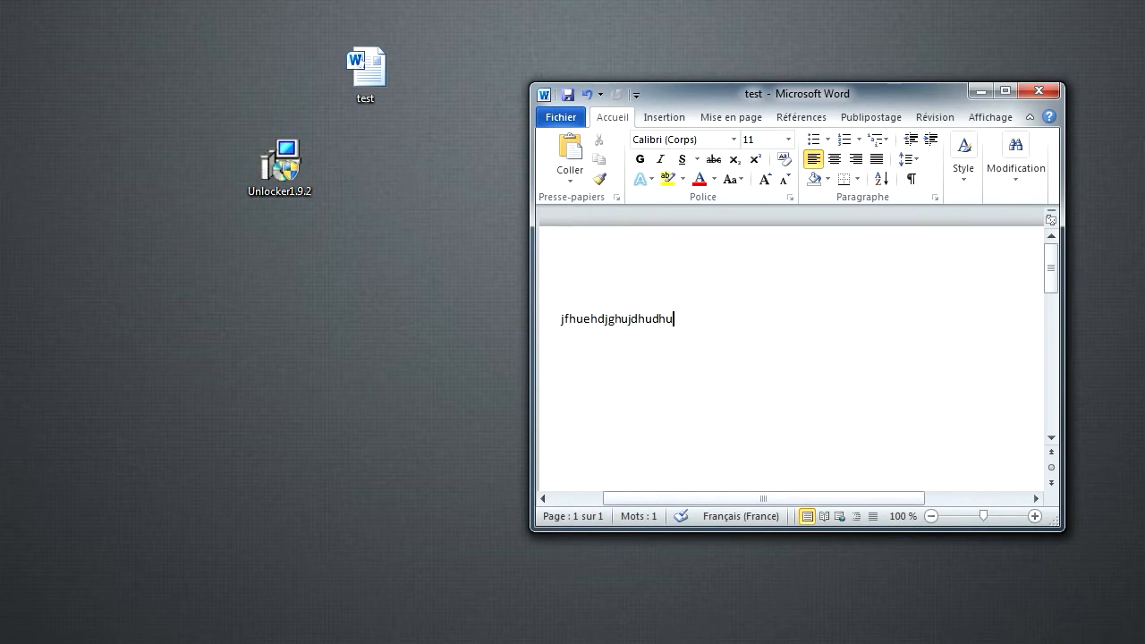
{"action": "right_click", "coordinate": [269, 643]}
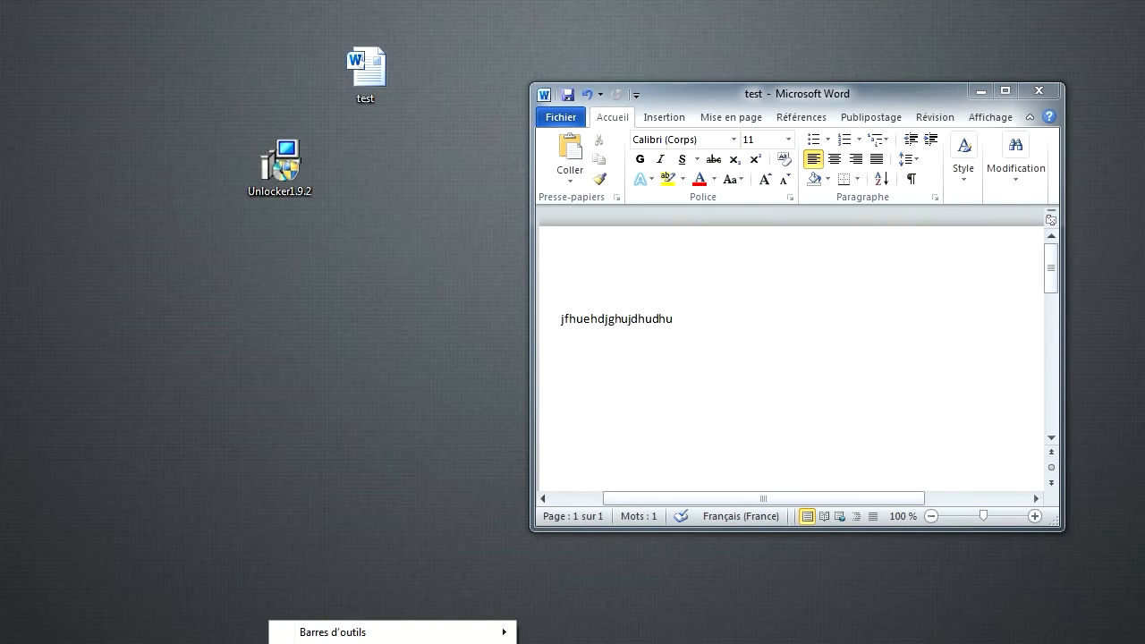
{"action": "left_click", "coordinate": [376, 643]}
{"action": "left_click_drag", "start_coordinate": [538, 85], "coordinate": [698, 110]}
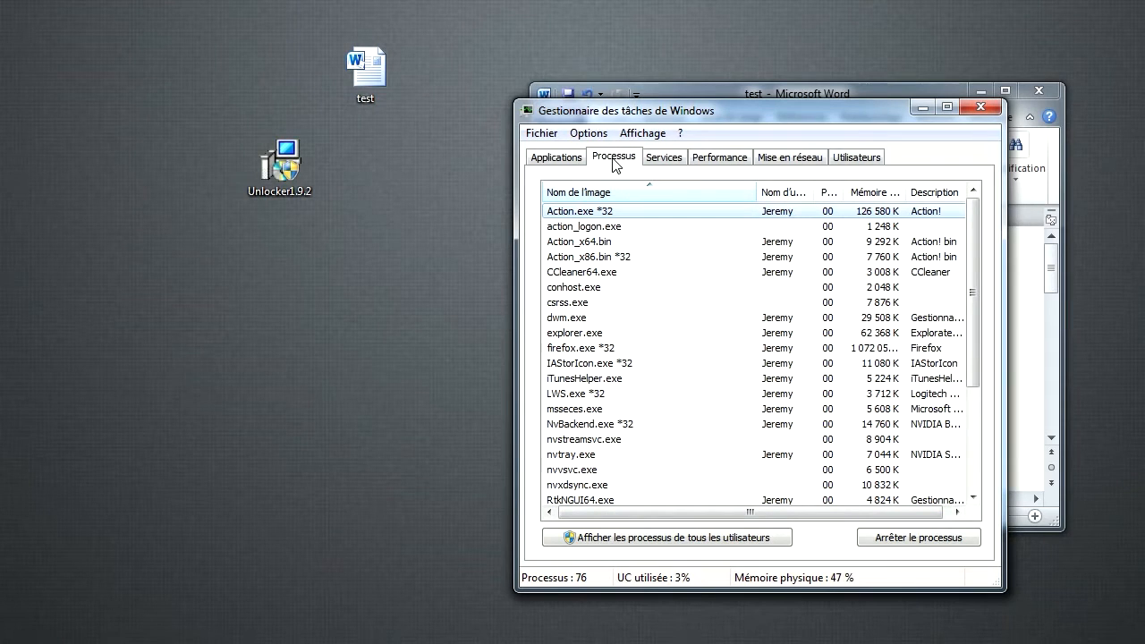
Examine the running applications and the process list in Task Manager, locating the Word process WINWORD.EXE *32.
{"action": "left_click", "coordinate": [550, 157]}
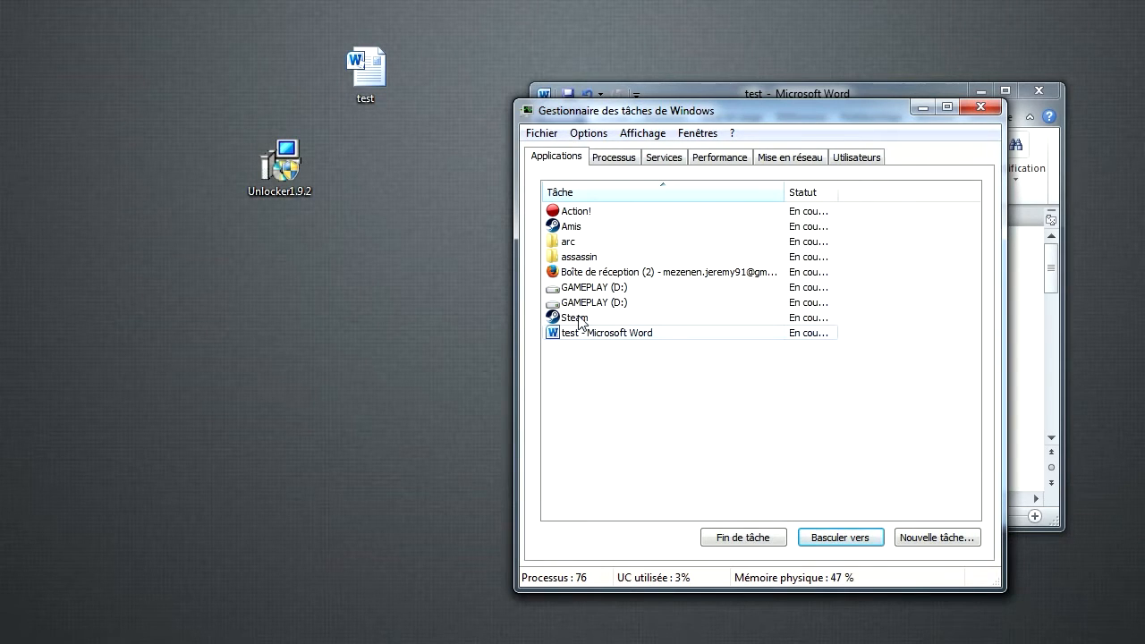
{"action": "left_click", "coordinate": [605, 161]}
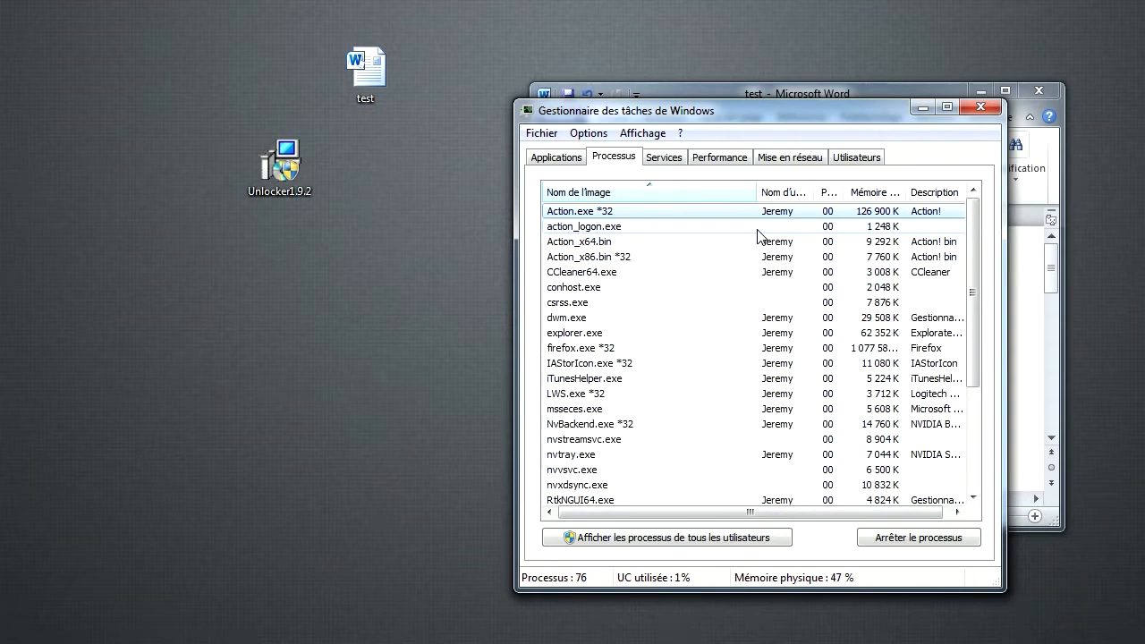
{"action": "left_click", "coordinate": [596, 338]}
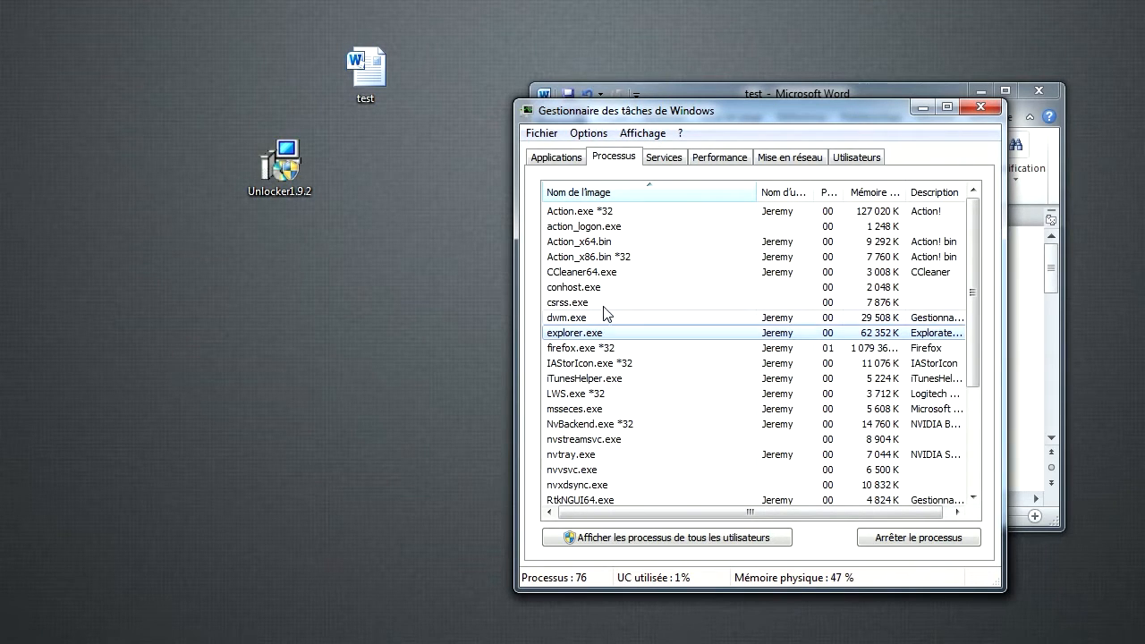
{"action": "left_click", "coordinate": [602, 274]}
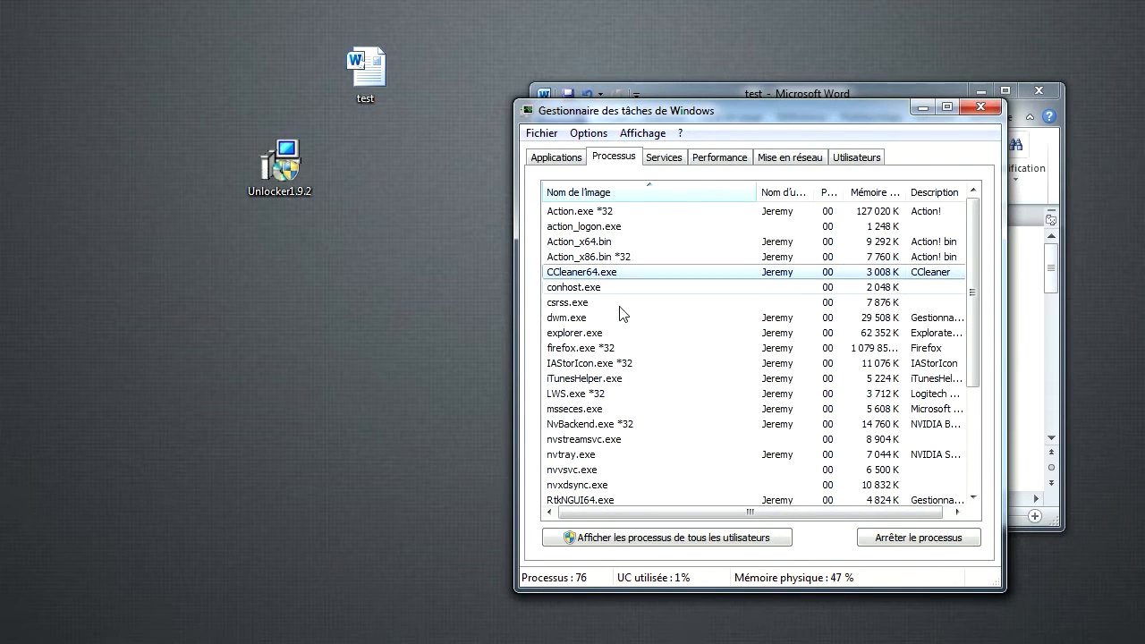
{"action": "left_click", "coordinate": [595, 257]}
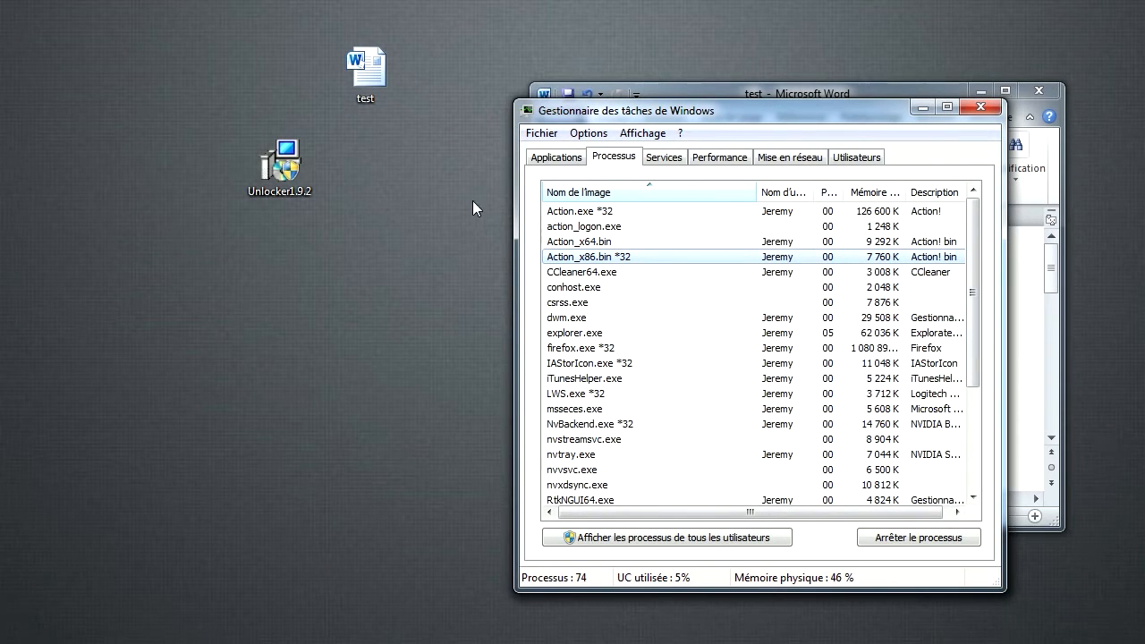
{"action": "scroll", "coordinate": [734, 405], "scroll_direction": "down", "scroll_amount": 4}
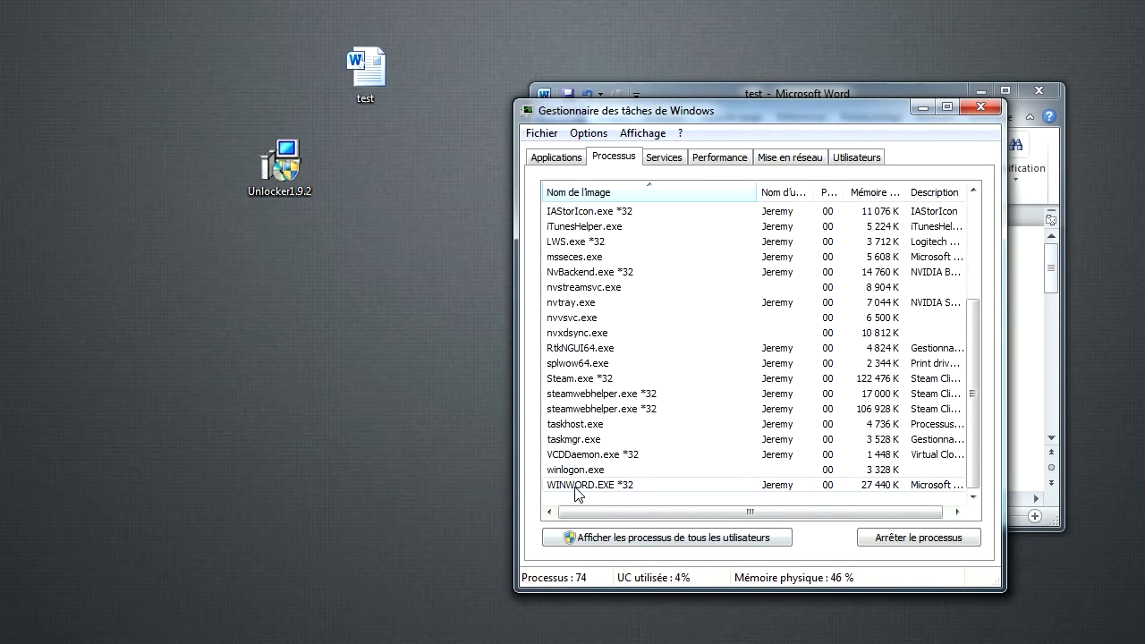
Set Task Manager and the Word window side by side to compare them, and close Task Manager.
{"action": "left_click_drag", "start_coordinate": [772, 118], "coordinate": [276, 123]}
{"action": "left_click_drag", "start_coordinate": [806, 93], "coordinate": [848, 96]}
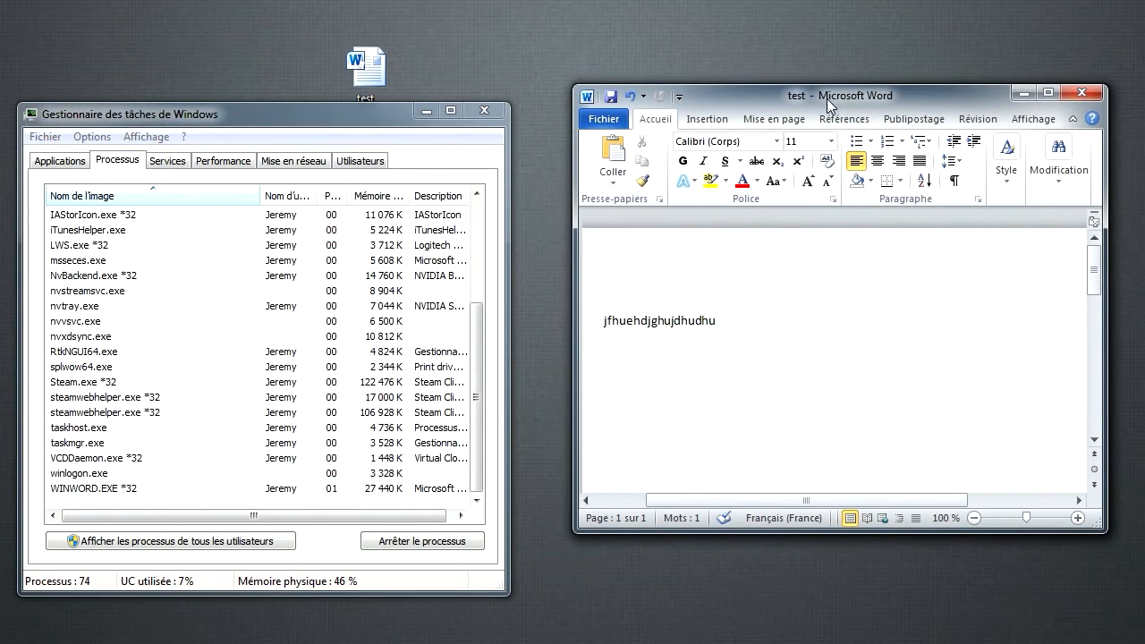
{"action": "left_click_drag", "start_coordinate": [360, 113], "coordinate": [763, 95]}
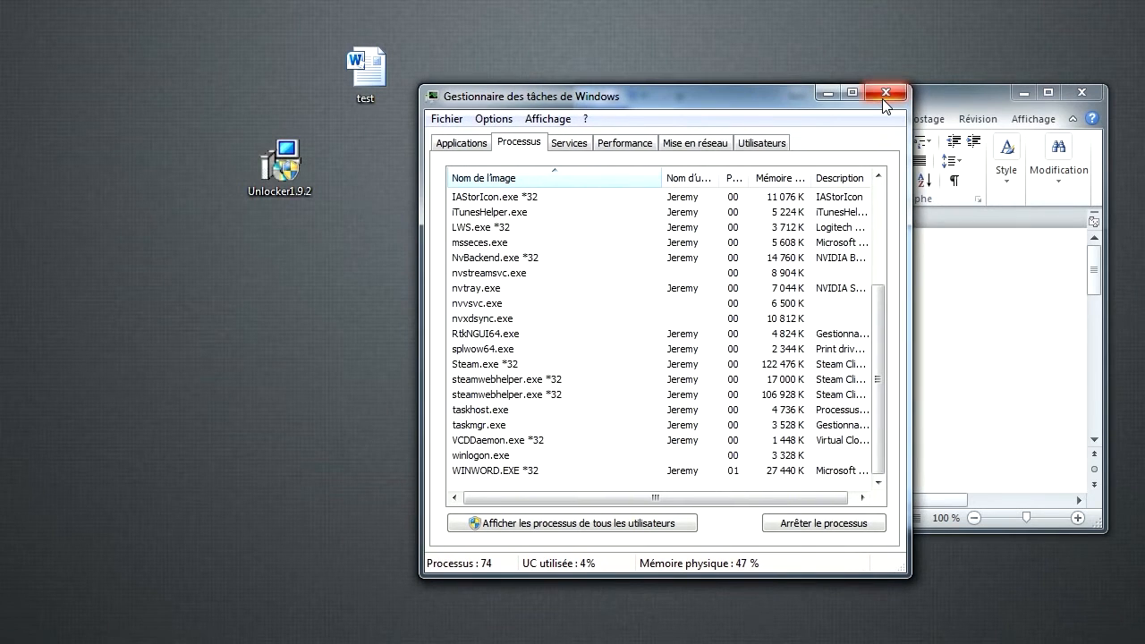
{"action": "left_click", "coordinate": [884, 94]}
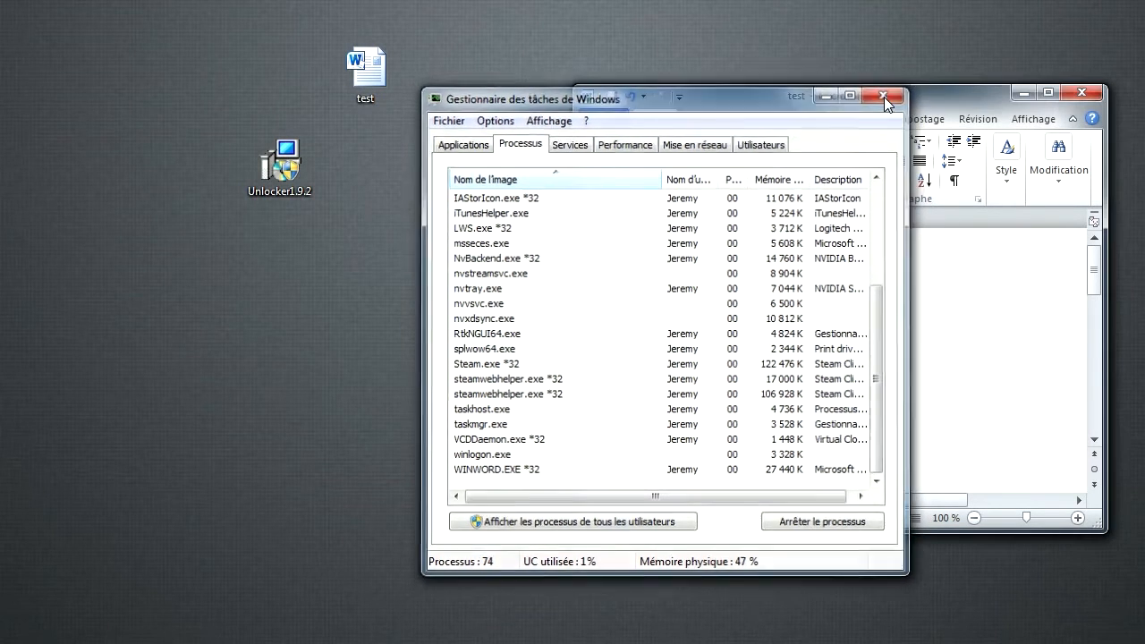
Check the test document's context actions for the Unlocker entry and dismiss them without choosing any.
{"action": "left_click", "coordinate": [370, 67]}
{"action": "right_click", "coordinate": [370, 67]}
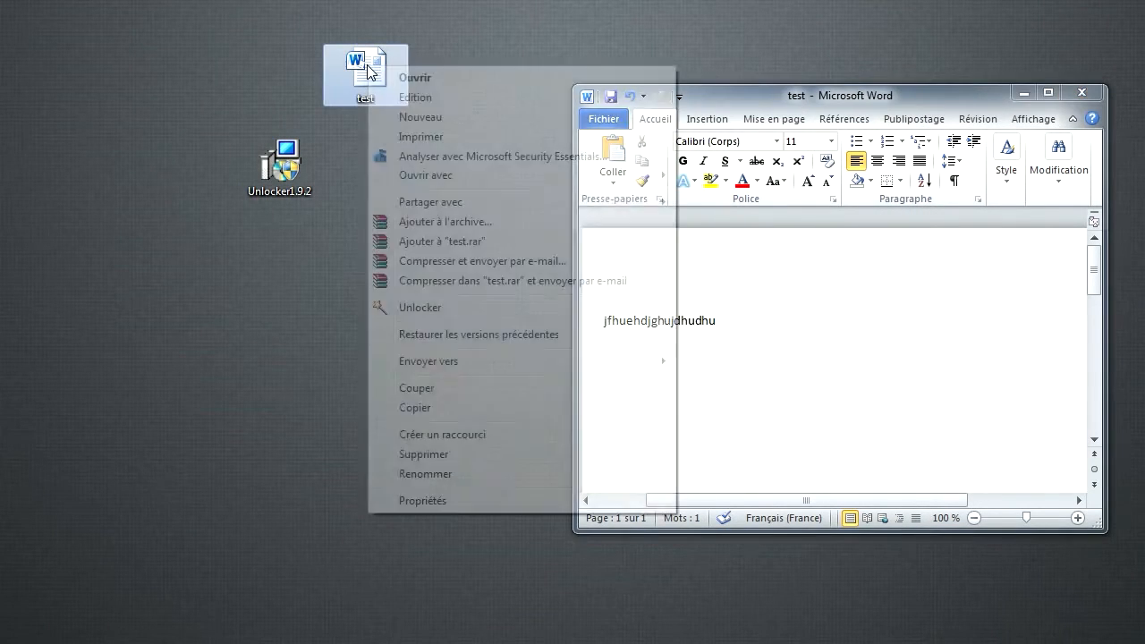
{"action": "left_click", "coordinate": [318, 323]}
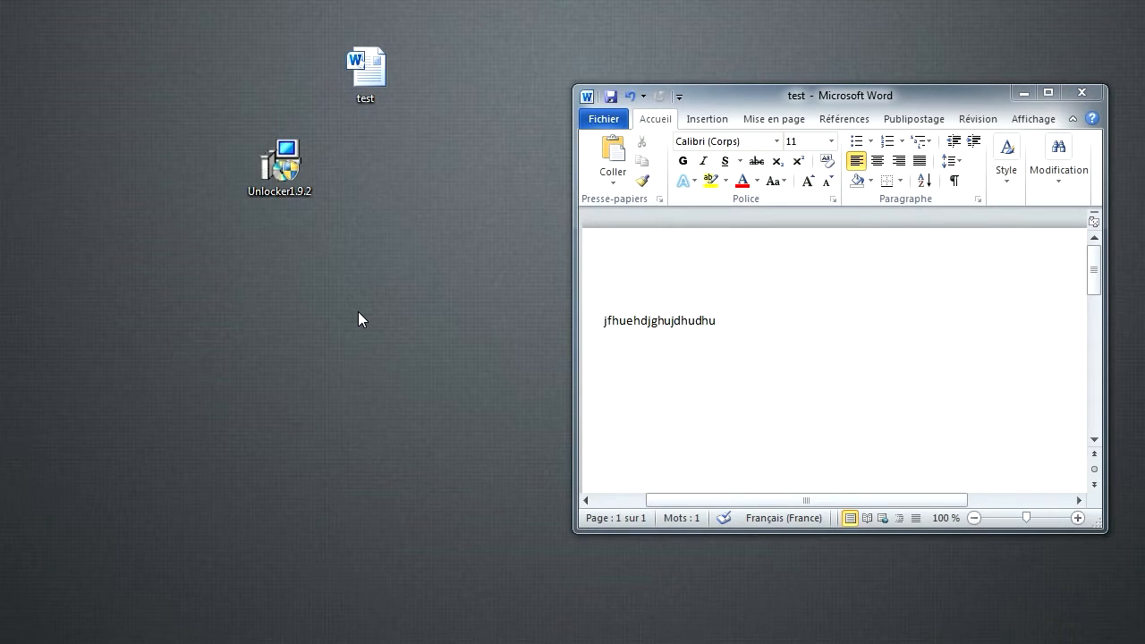
Reopen Windows Task Manager and look through its whole process list down to WINWORD.EXE *32 and back.
{"action": "right_click", "coordinate": [367, 640]}
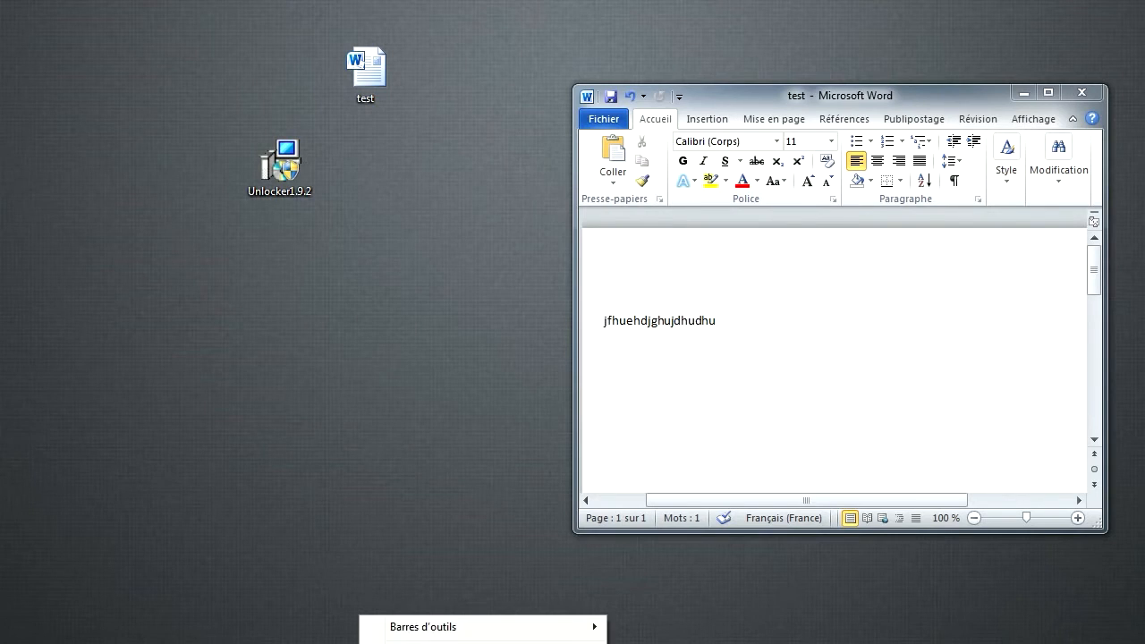
{"action": "left_click", "coordinate": [429, 643]}
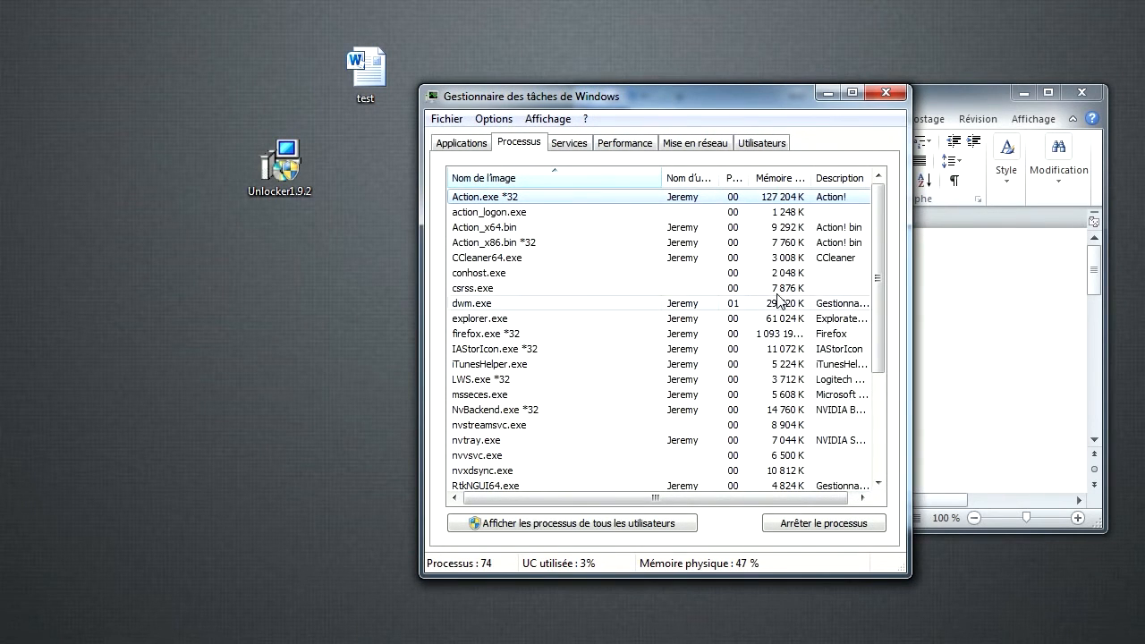
{"action": "scroll", "coordinate": [761, 268], "scroll_direction": "down", "scroll_amount": 4}
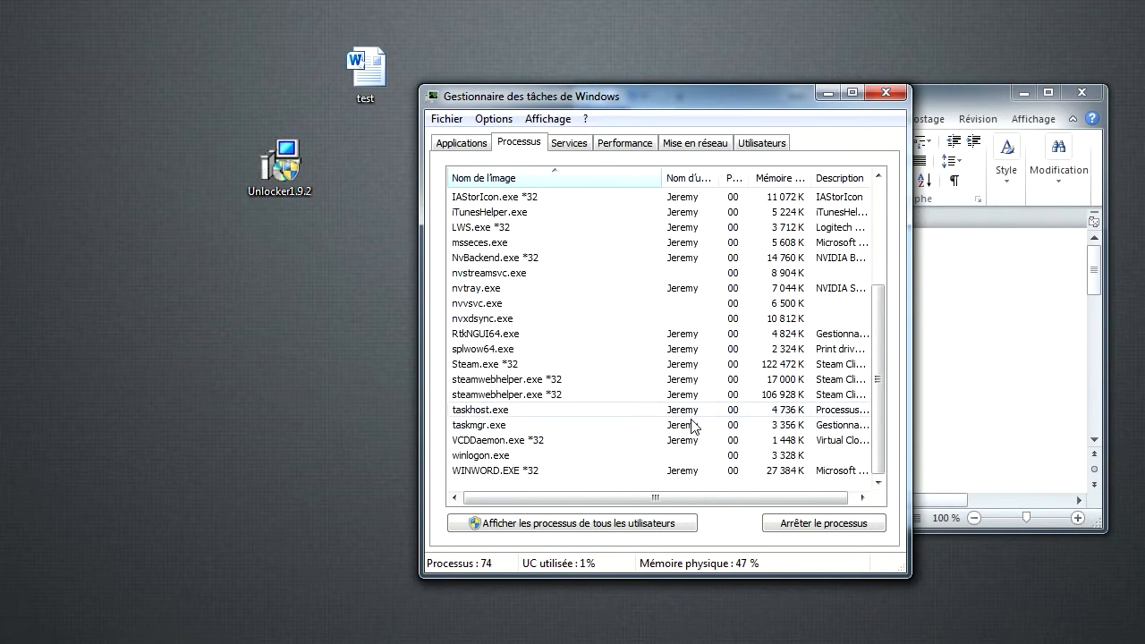
{"action": "scroll", "coordinate": [685, 413], "scroll_direction": "up", "scroll_amount": 4}
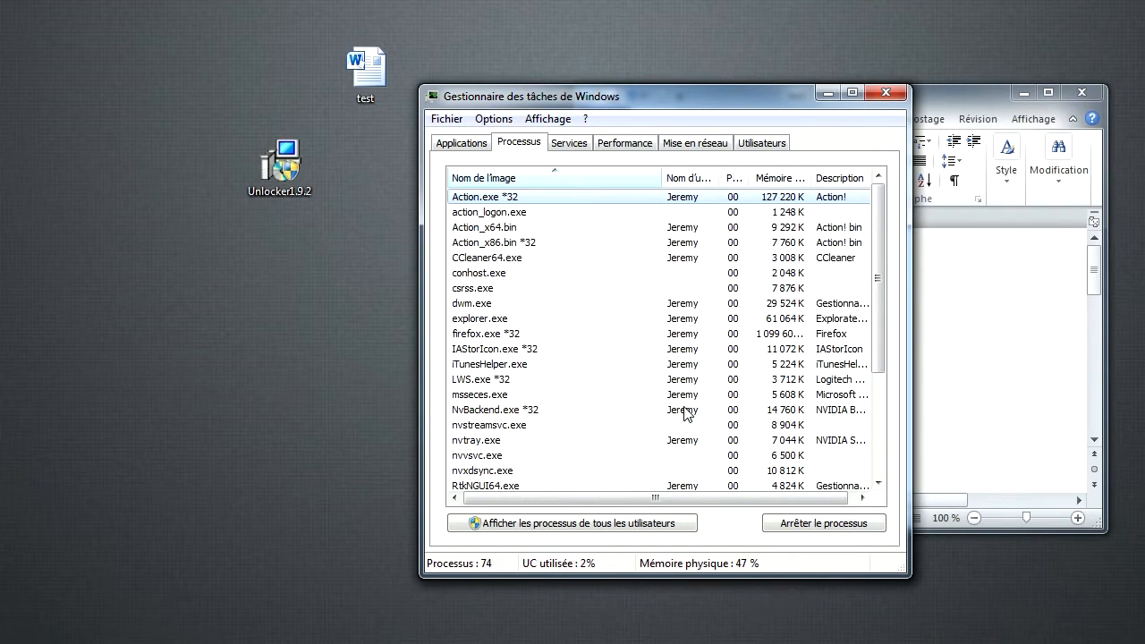
{"action": "scroll", "coordinate": [536, 296], "scroll_direction": "down", "scroll_amount": 4}
{"action": "scroll", "coordinate": [567, 358], "scroll_direction": "up", "scroll_amount": 4}
Reposition the Task Manager and Word windows so they overlap less, and bring Task Manager back to the front.
{"action": "mouse_move", "coordinate": [622, 97]}
{"action": "left_mouse_down"}
{"action": "mouse_move", "coordinate": [635, 107]}
{"action": "mouse_move", "coordinate": [801, 112]}
{"action": "mouse_move", "coordinate": [683, 84]}
{"action": "mouse_move", "coordinate": [614, 112]}
{"action": "left_mouse_up"}
{"action": "left_click", "coordinate": [911, 93]}
{"action": "left_click_drag", "start_coordinate": [911, 93], "coordinate": [924, 58]}
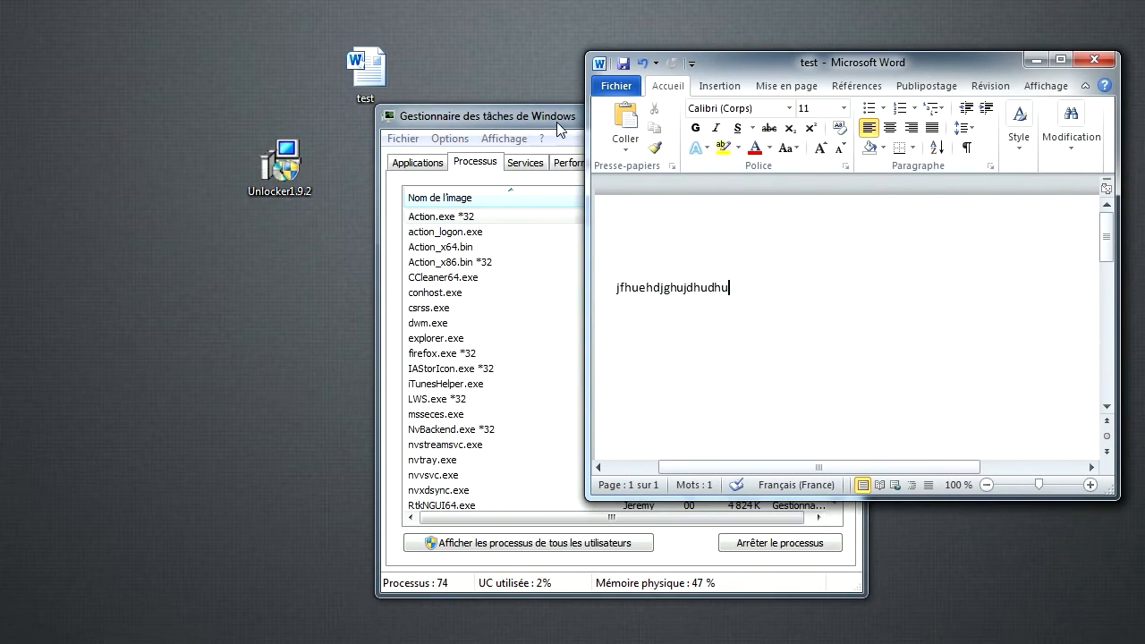
{"action": "left_click", "coordinate": [557, 122]}
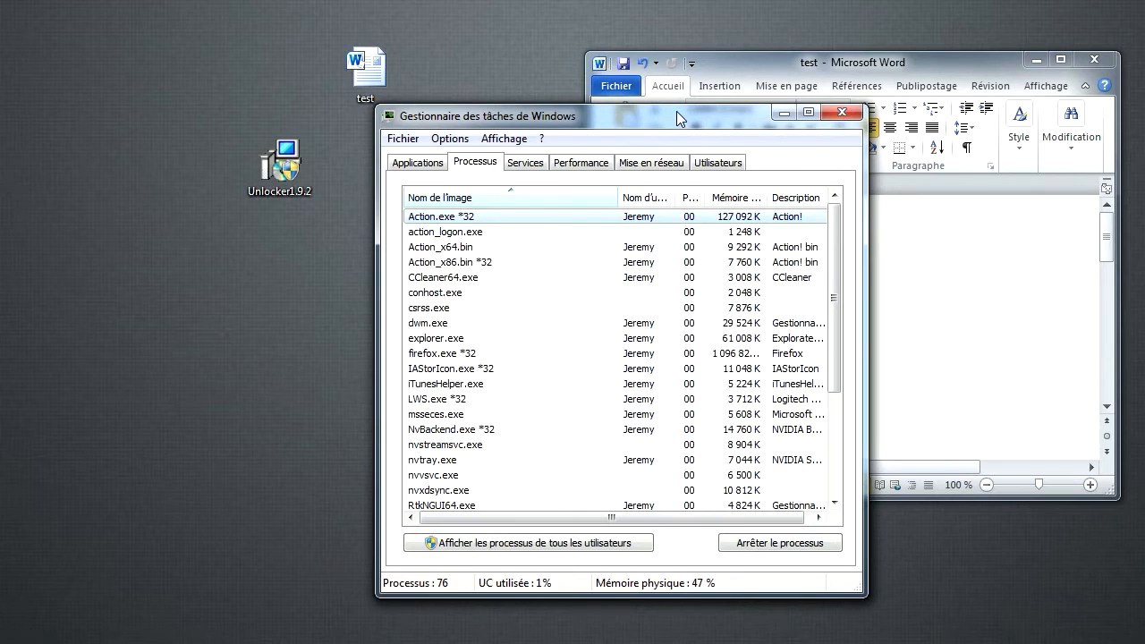
Review the full list of running processes again, keeping the Task Manager window clear of the desktop files.
{"action": "scroll", "coordinate": [474, 325], "scroll_direction": "down", "scroll_amount": 4}
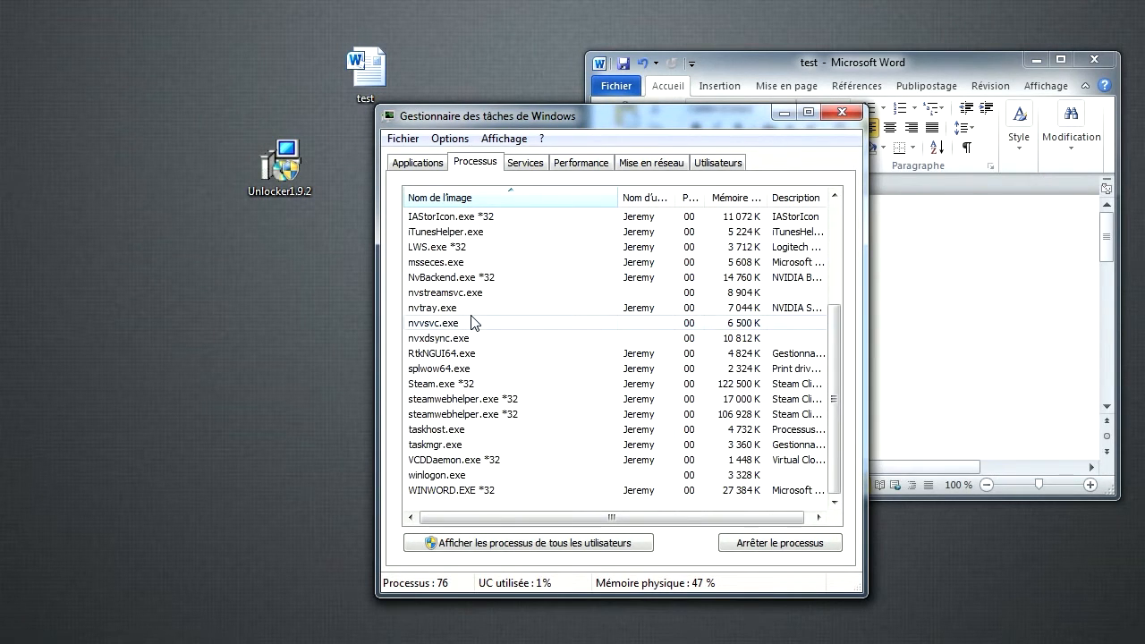
{"action": "scroll", "coordinate": [473, 324], "scroll_direction": "up", "scroll_amount": 4}
{"action": "left_click_drag", "start_coordinate": [541, 125], "coordinate": [656, 100]}
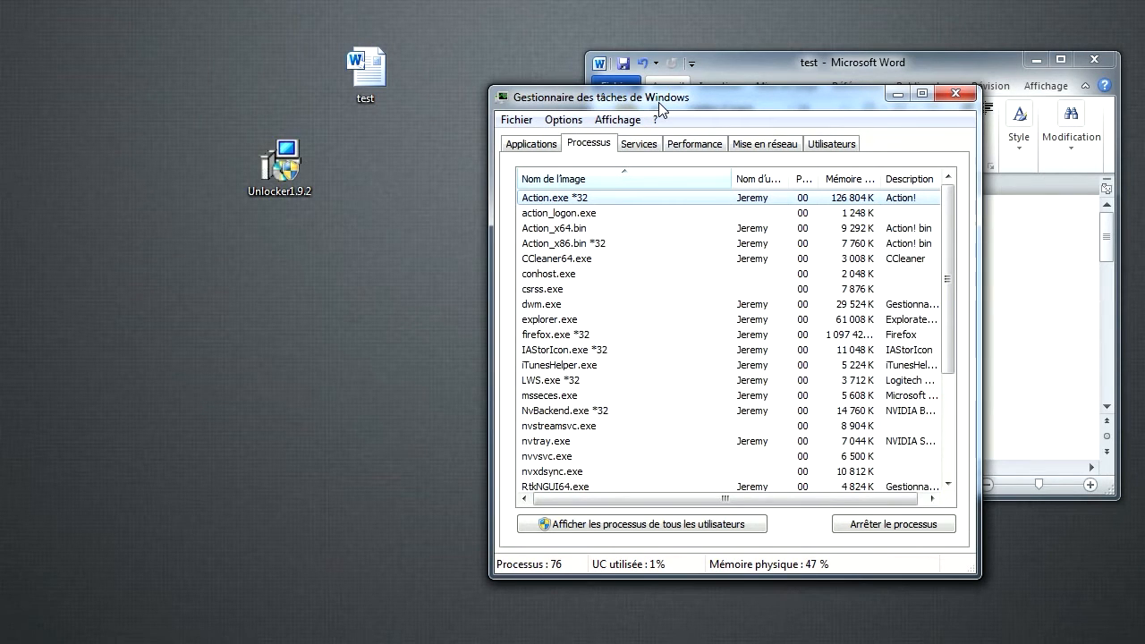
{"action": "left_click_drag", "start_coordinate": [660, 107], "coordinate": [609, 102]}
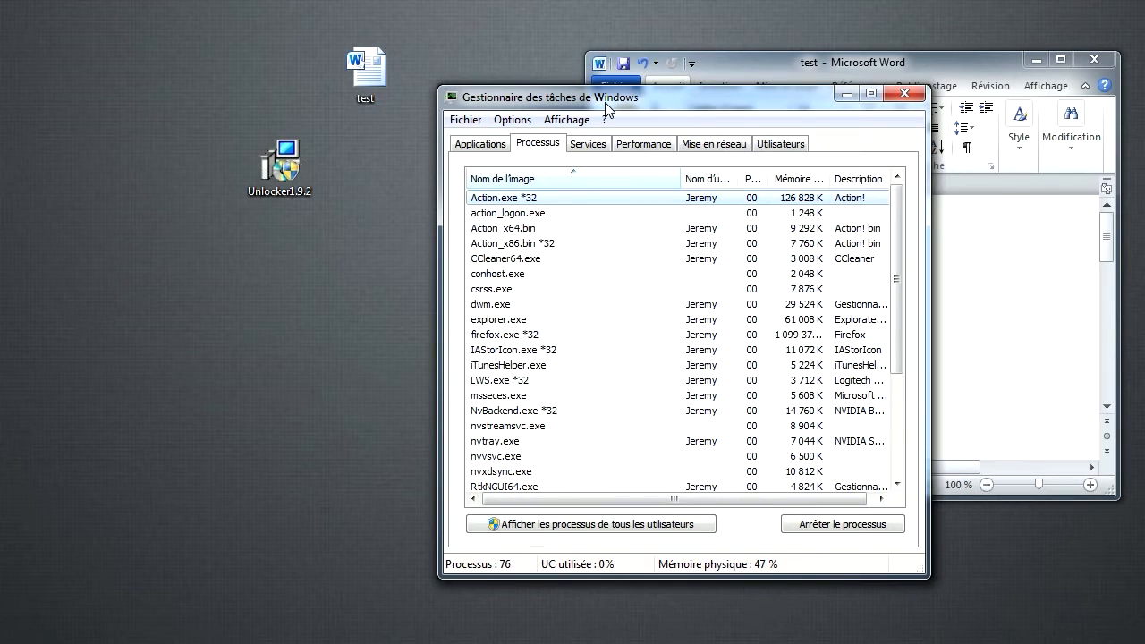
{"action": "scroll", "coordinate": [752, 253], "scroll_direction": "down", "scroll_amount": 4}
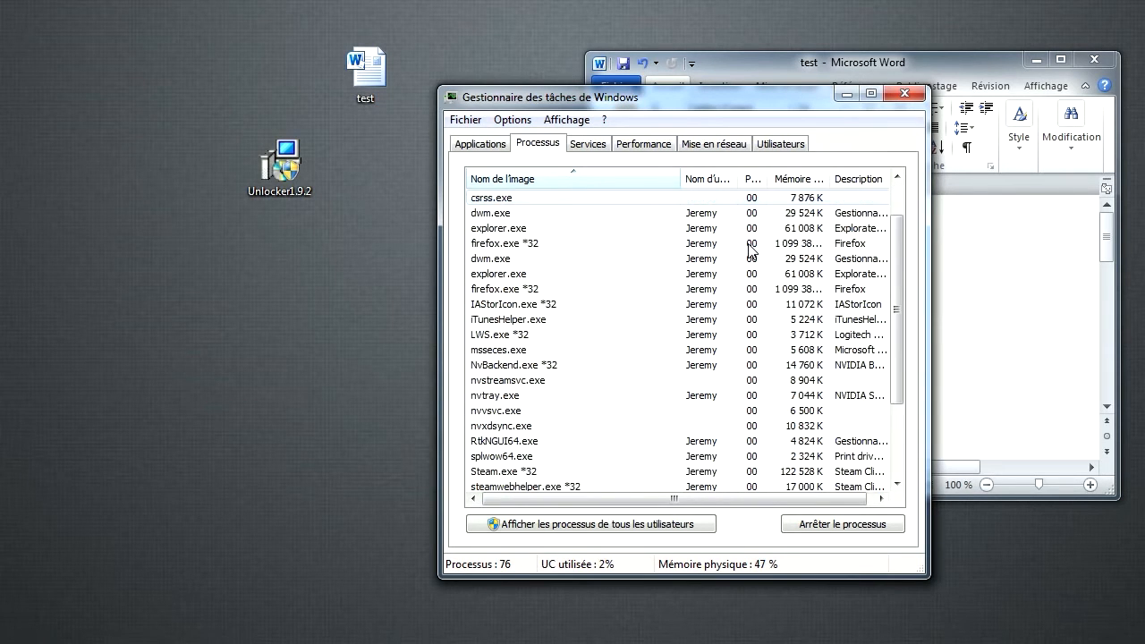
{"action": "scroll", "coordinate": [524, 375], "scroll_direction": "up", "scroll_amount": 5}
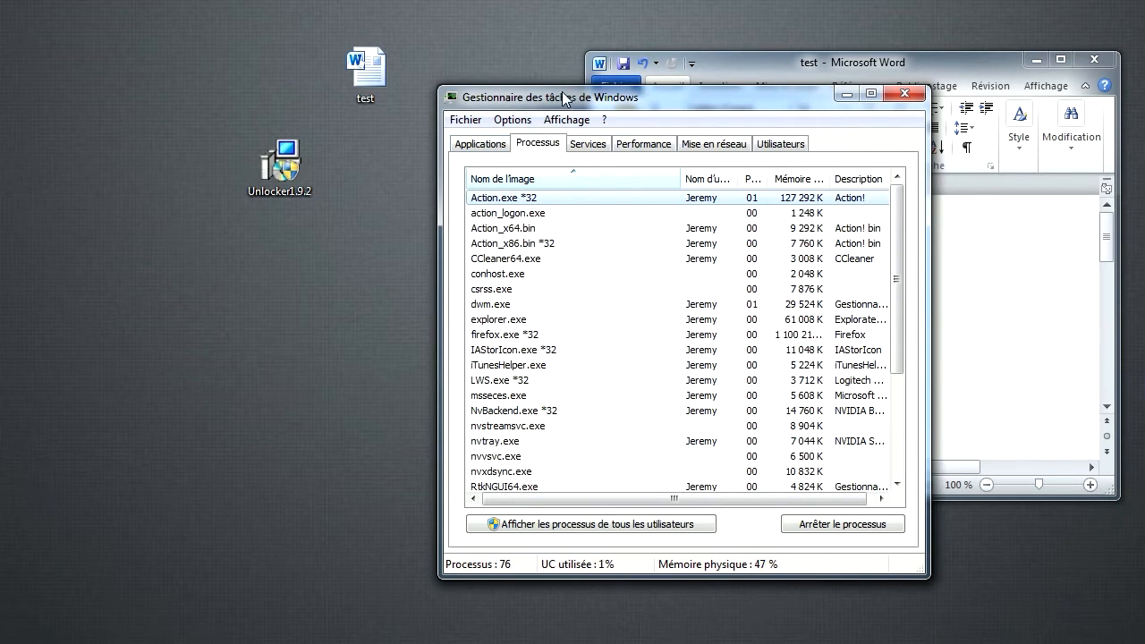
{"action": "mouse_move", "coordinate": [594, 103]}
{"action": "left_mouse_down"}
{"action": "mouse_move", "coordinate": [468, 118]}
{"action": "mouse_move", "coordinate": [669, 101]}
{"action": "mouse_move", "coordinate": [616, 101]}
{"action": "left_mouse_up"}
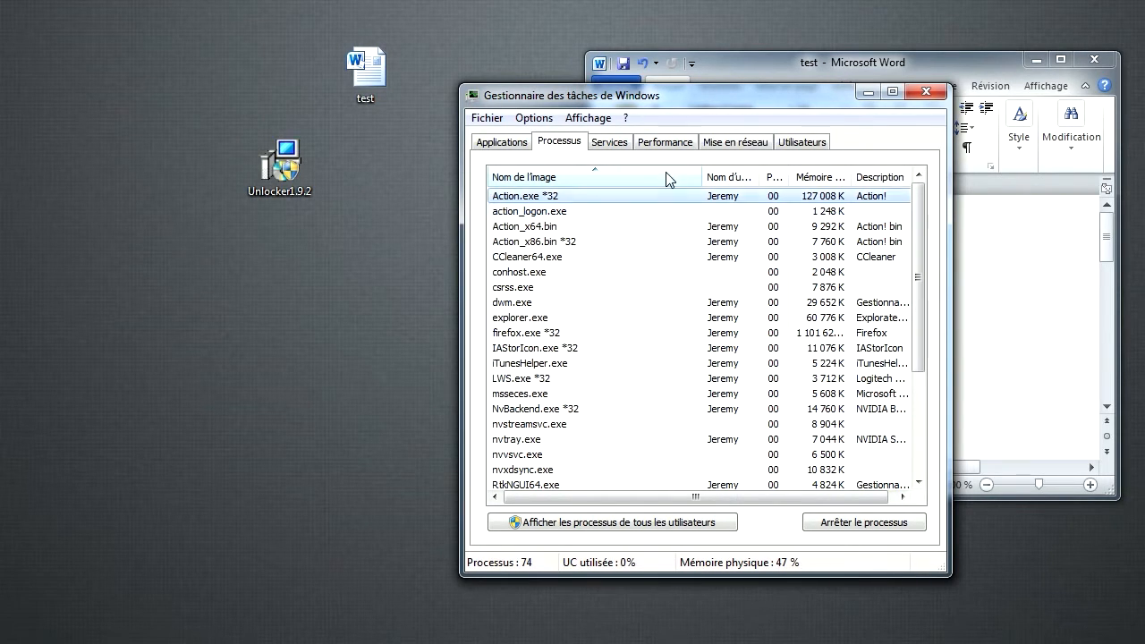
Close Windows Task Manager and shift the Word window slightly, keeping the test document's desktop icon accessible.
{"action": "left_click", "coordinate": [926, 95]}
{"action": "left_click_drag", "start_coordinate": [828, 66], "coordinate": [803, 66]}
{"action": "left_click_drag", "start_coordinate": [358, 85], "coordinate": [392, 81]}
Try to delete the test document while it is open in Word, then cancel the file-in-use dialog.
{"action": "right_click", "coordinate": [352, 70]}
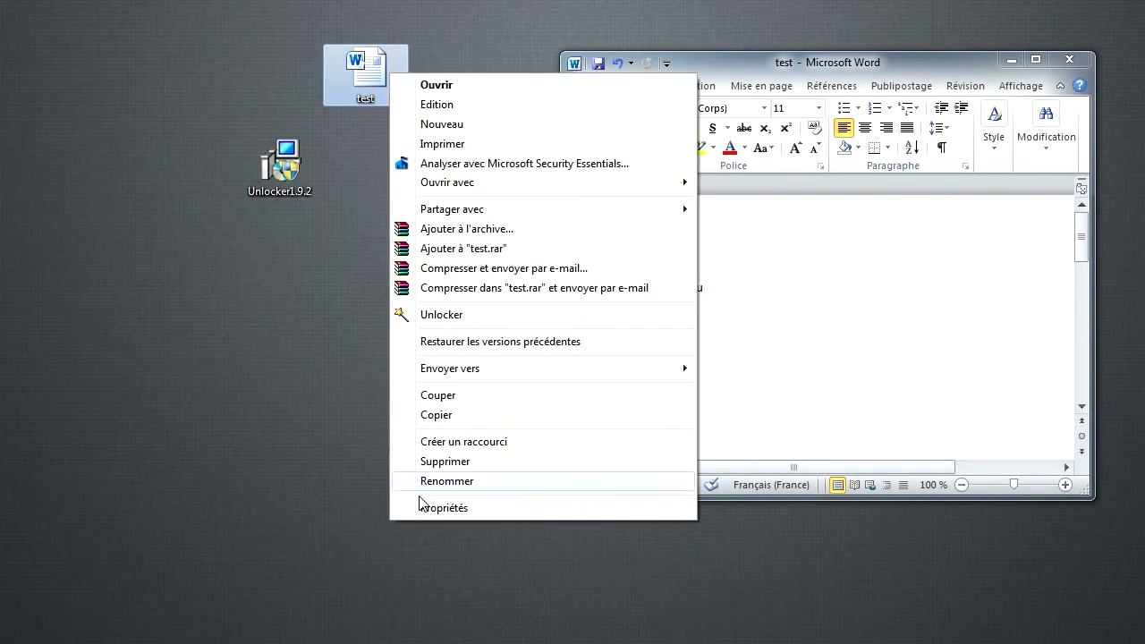
{"action": "left_click", "coordinate": [429, 456]}
{"action": "left_click", "coordinate": [641, 401]}
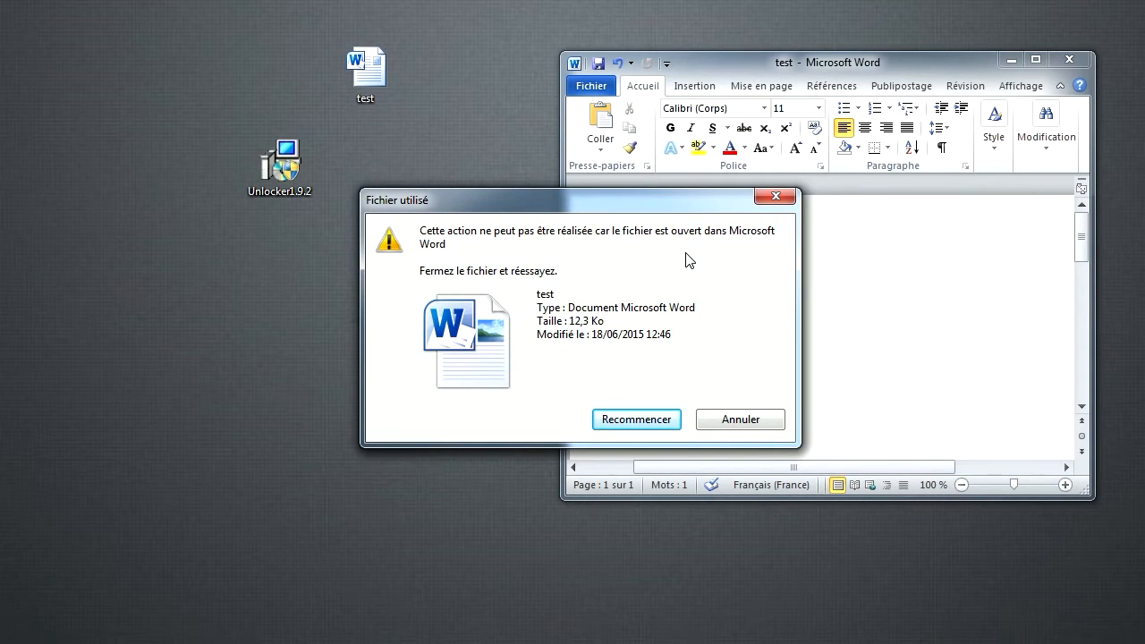
{"action": "left_click", "coordinate": [734, 421]}
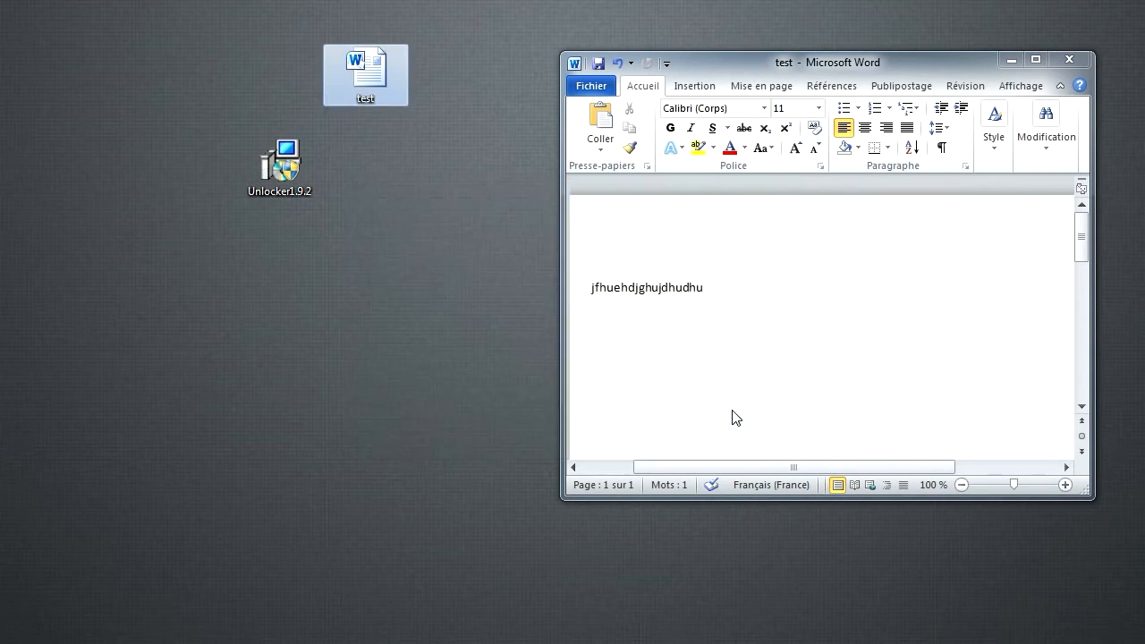
Place the Unlocker1.9.2 icon beside the test document, then run Unlocker on the document with administrator permission granted.
{"action": "left_click_drag", "start_coordinate": [242, 183], "coordinate": [231, 99]}
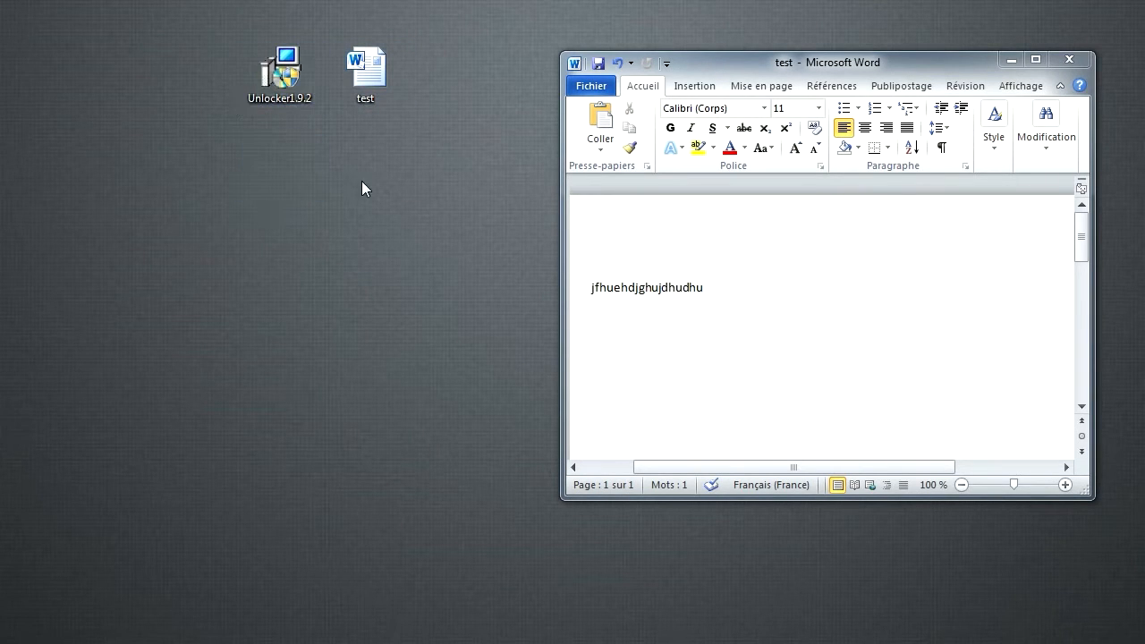
{"action": "right_click", "coordinate": [353, 82]}
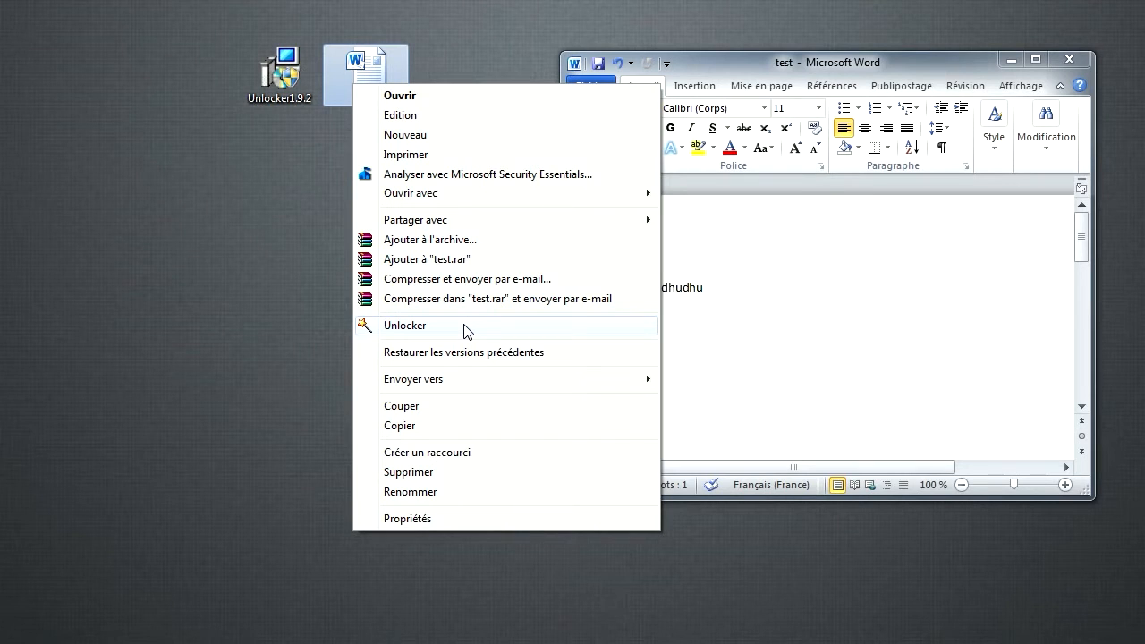
{"action": "left_click", "coordinate": [467, 327]}
{"action": "left_click", "coordinate": [652, 351]}
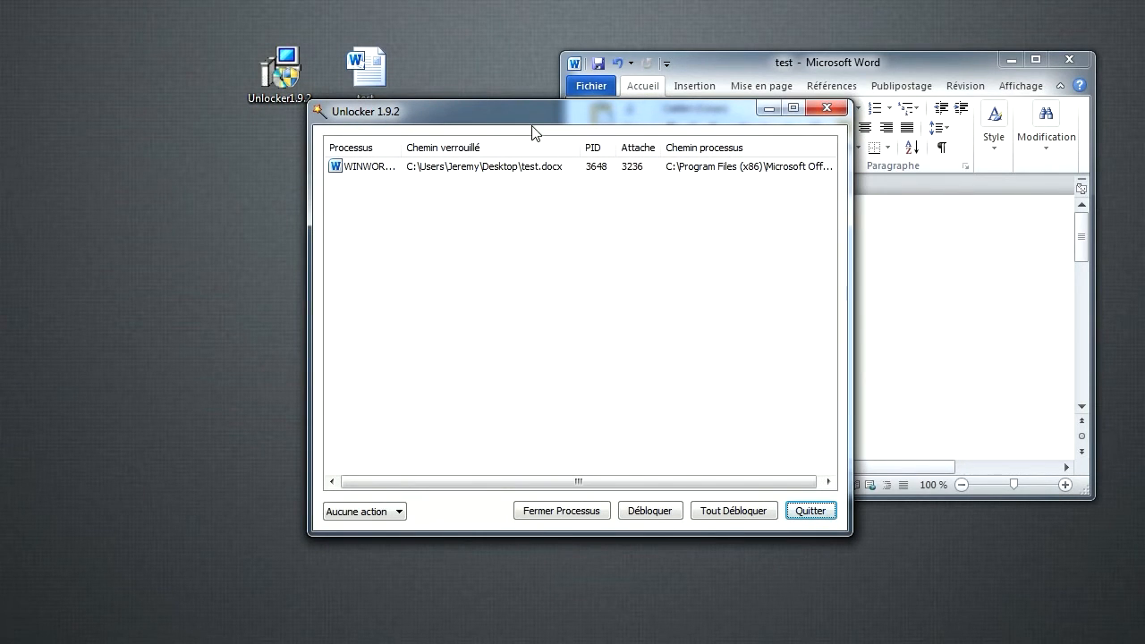
Move the Unlocker window clear of the Word document and close the WINWORD process locking test.docx.
{"action": "left_click_drag", "start_coordinate": [532, 128], "coordinate": [723, 93]}
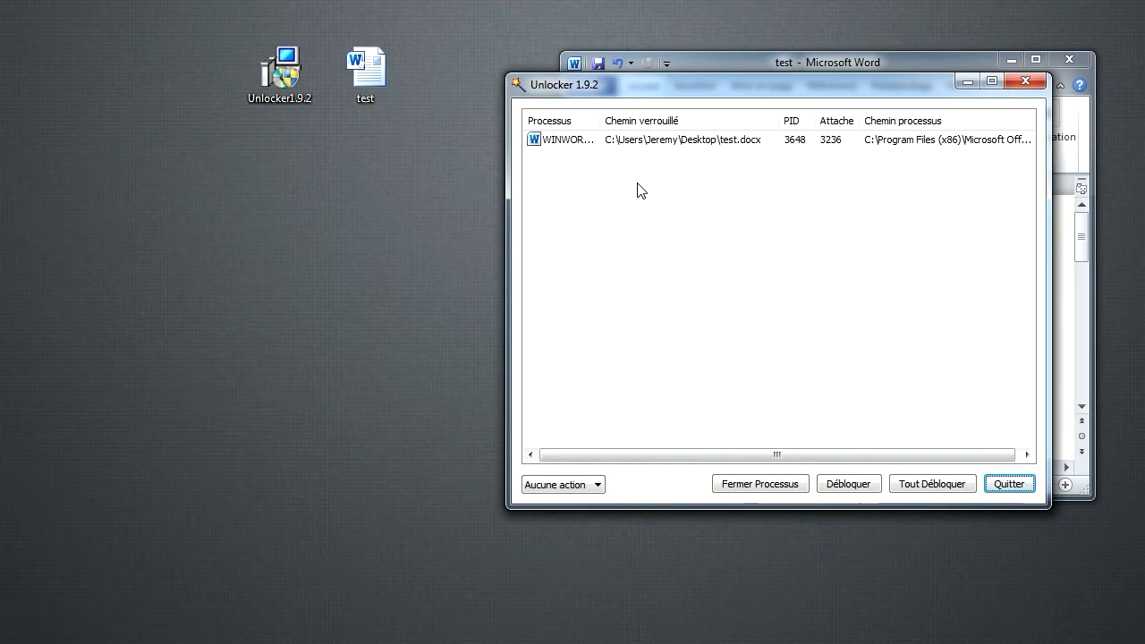
{"action": "left_click_drag", "start_coordinate": [676, 78], "coordinate": [151, 179]}
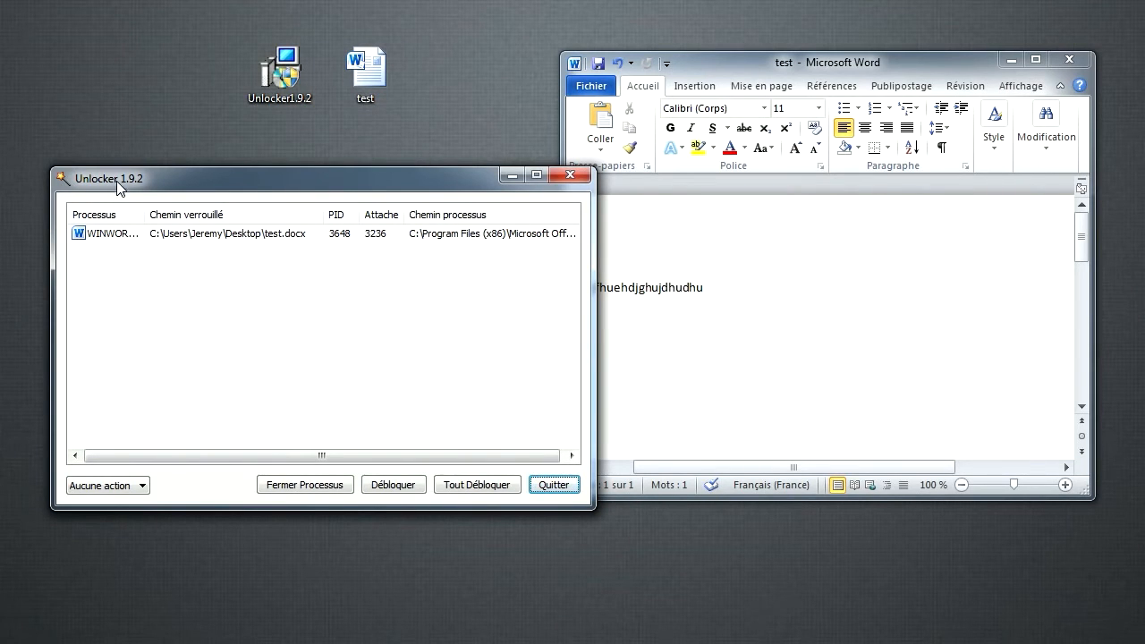
{"action": "left_click", "coordinate": [134, 238]}
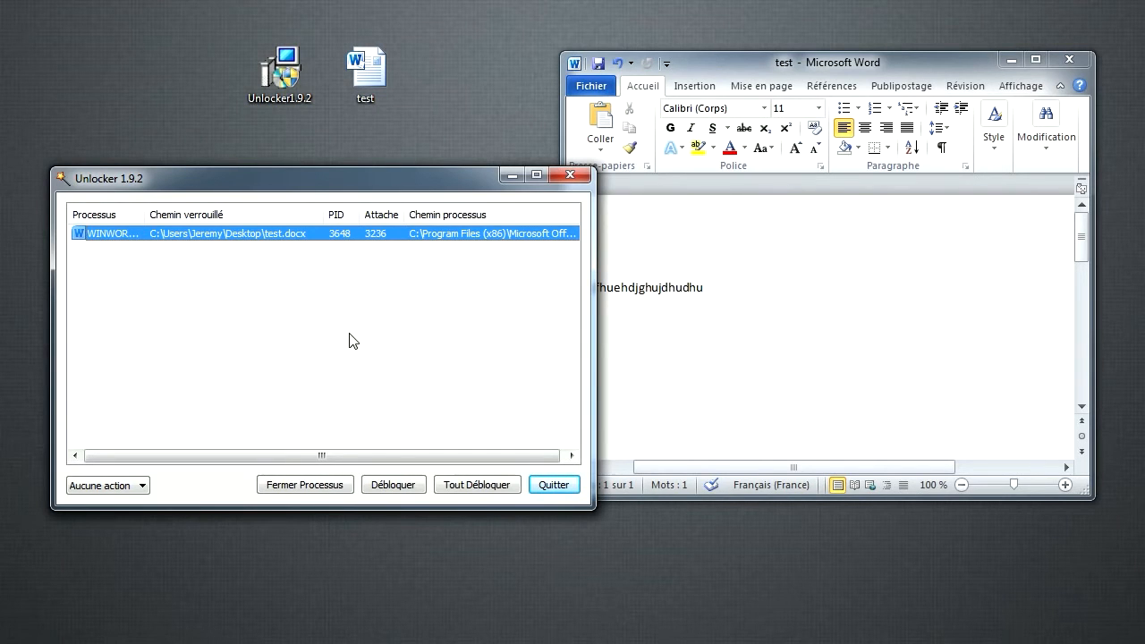
{"action": "left_click", "coordinate": [323, 485]}
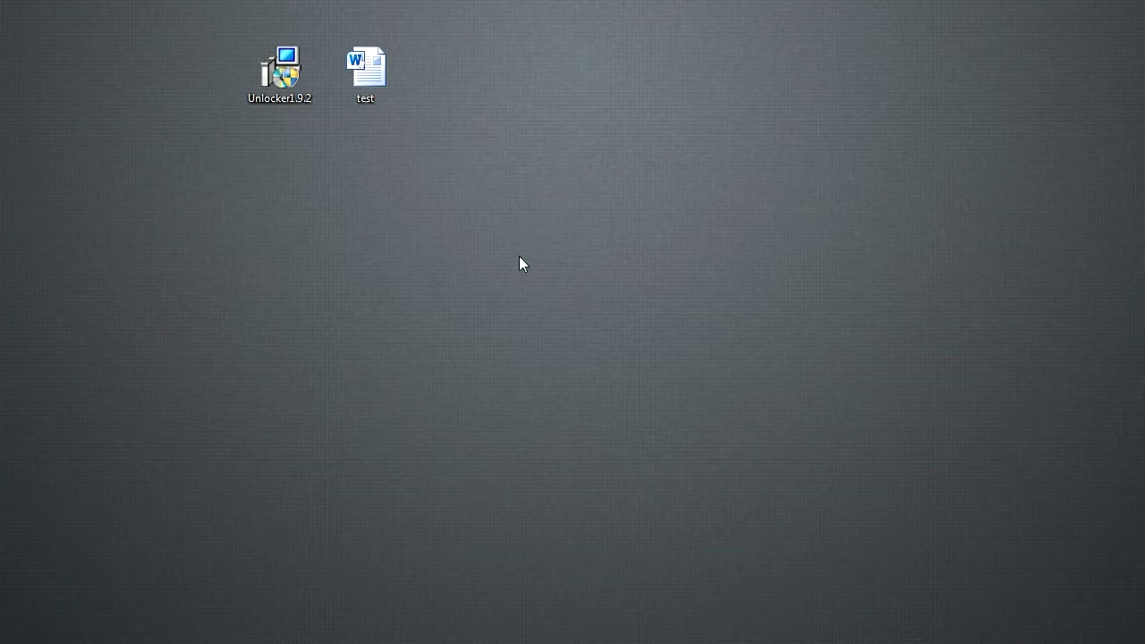
Delete the test document from the desktop, confirming its move to the Recycle Bin.
{"action": "right_click", "coordinate": [374, 79]}
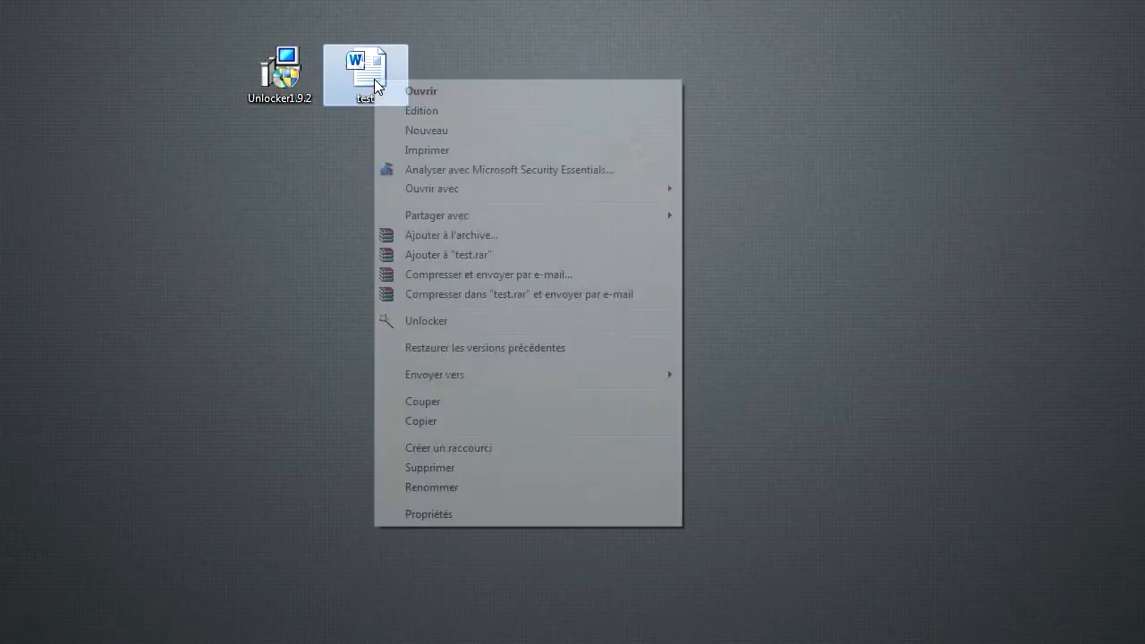
{"action": "left_click", "coordinate": [454, 469]}
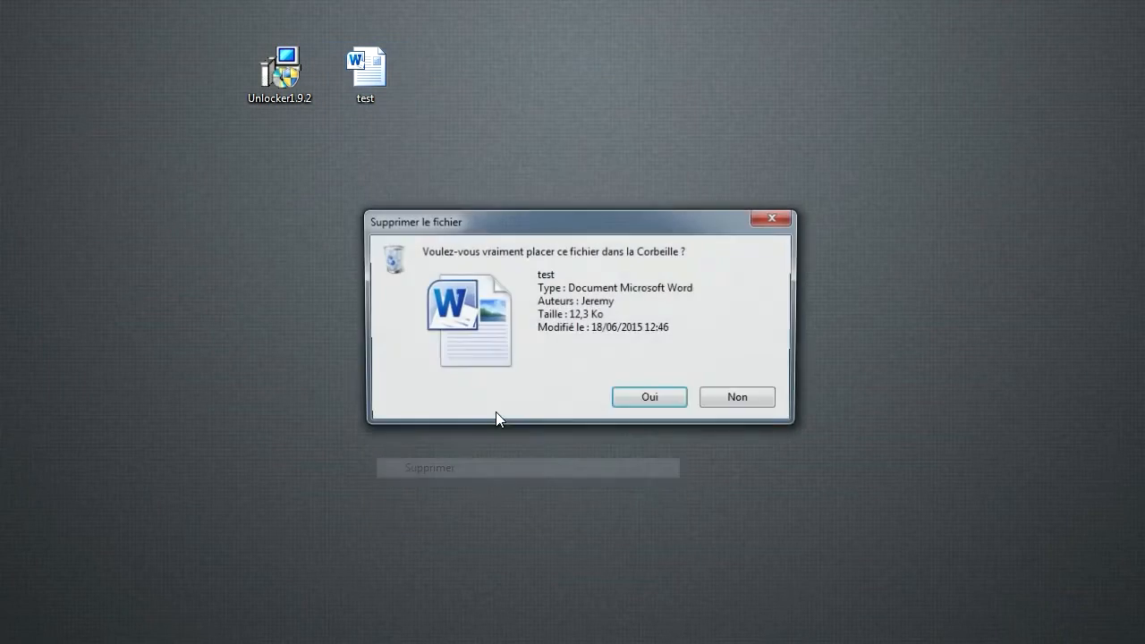
{"action": "left_click", "coordinate": [644, 398]}
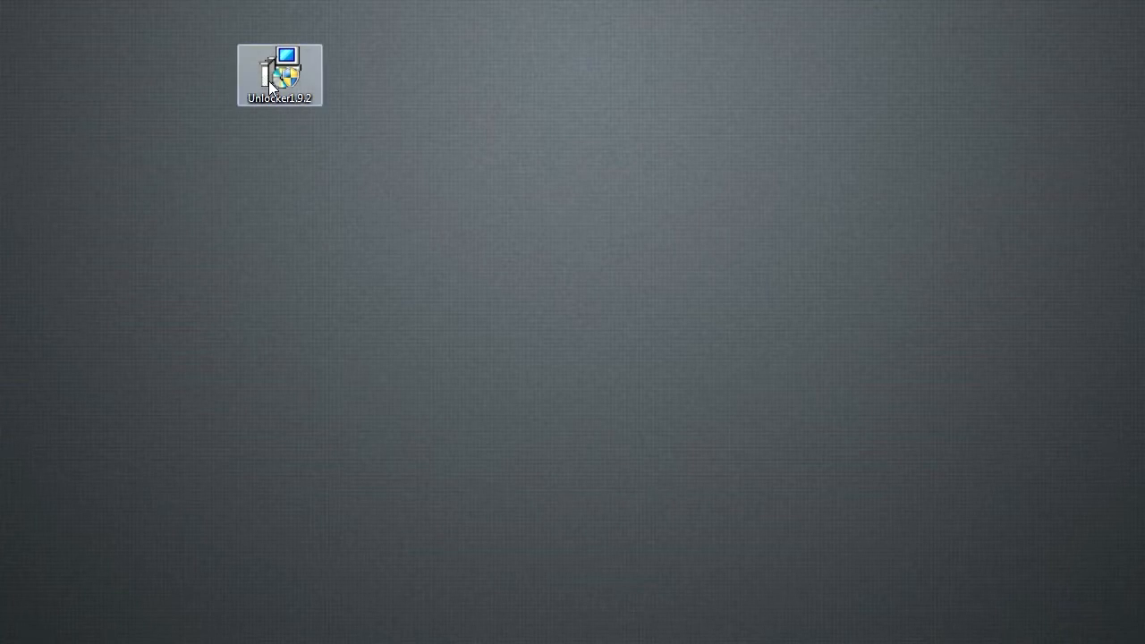
Move the Unlocker1.9.2 icon down the desktop, check which actions Unlocker offers for that file, and exit without applying any.
{"action": "left_click_drag", "start_coordinate": [281, 73], "coordinate": [394, 224]}
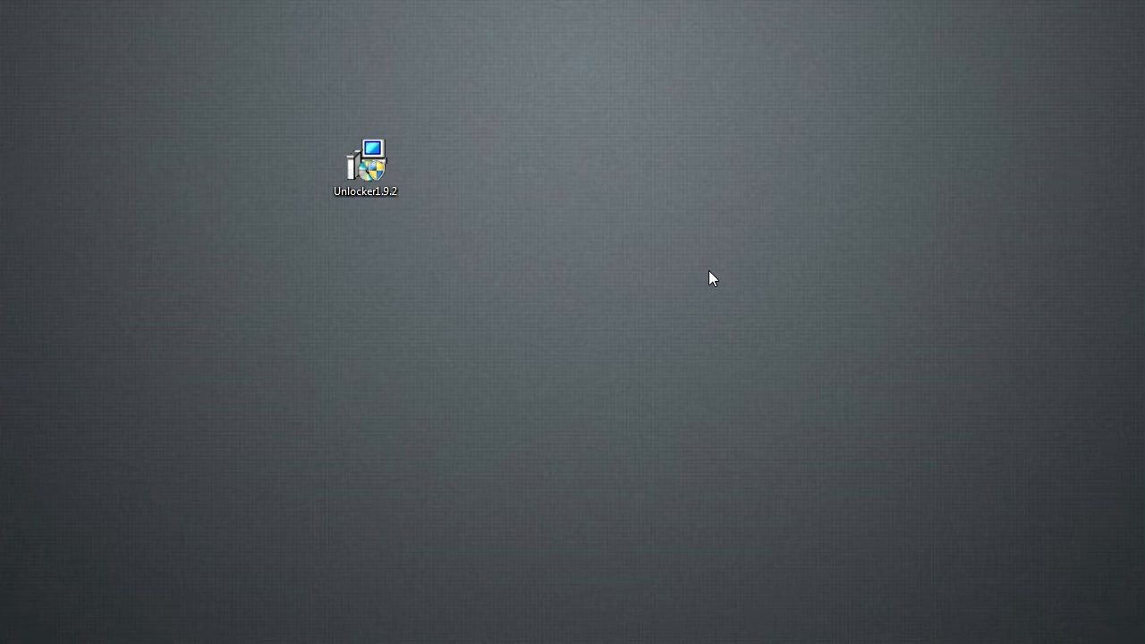
{"action": "right_click", "coordinate": [378, 168]}
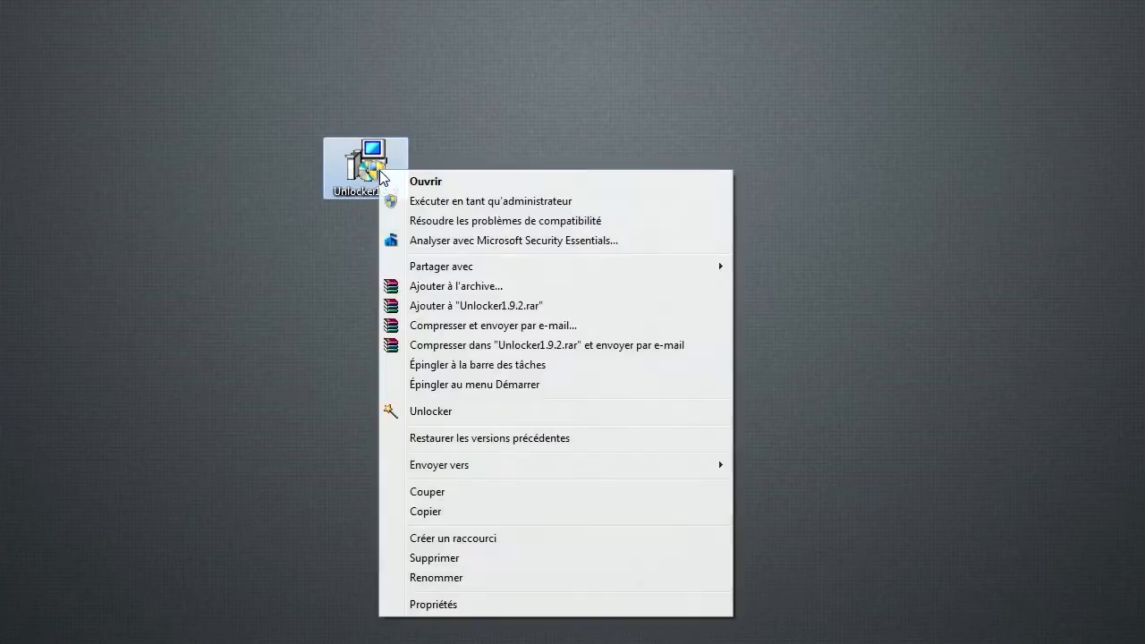
{"action": "left_click", "coordinate": [475, 413]}
{"action": "left_click", "coordinate": [642, 355]}
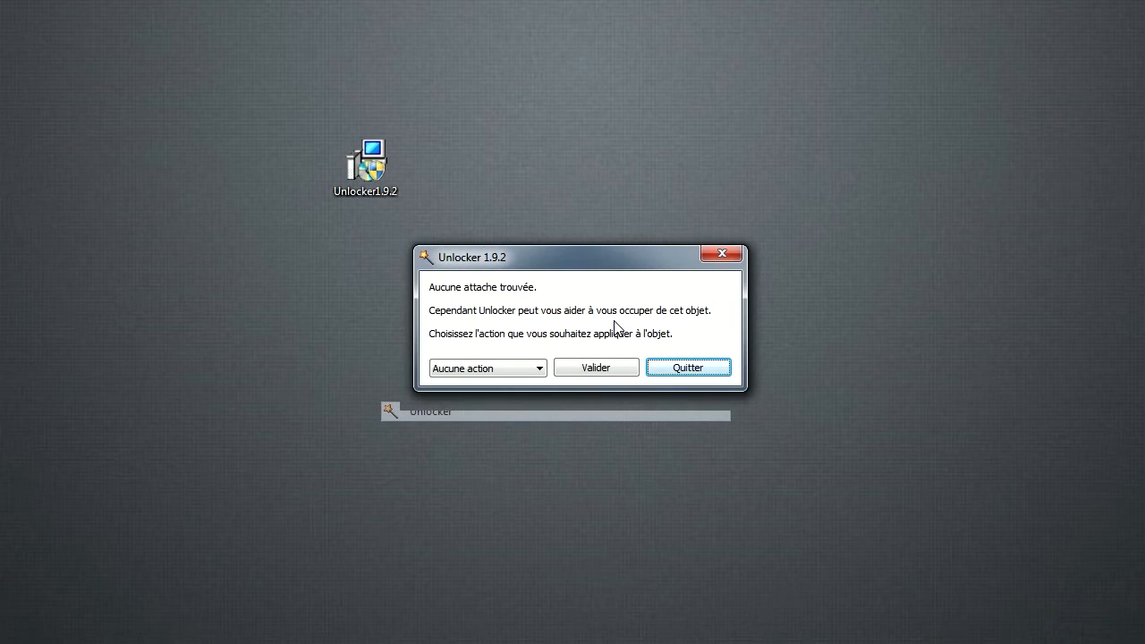
{"action": "left_click_drag", "start_coordinate": [621, 260], "coordinate": [696, 217]}
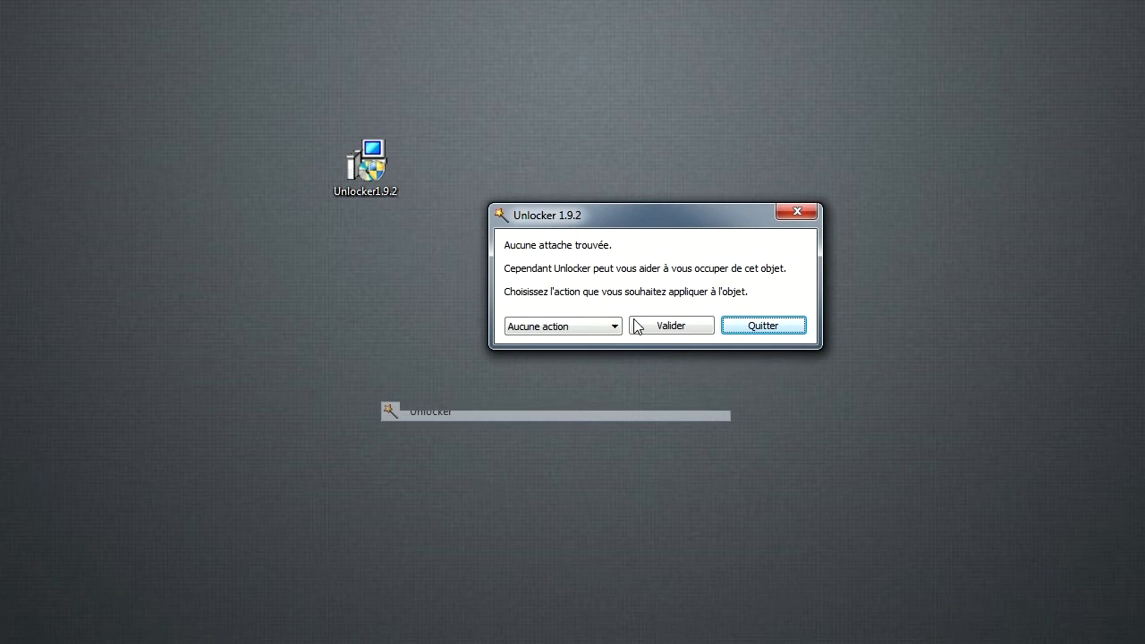
{"action": "left_click", "coordinate": [614, 326]}
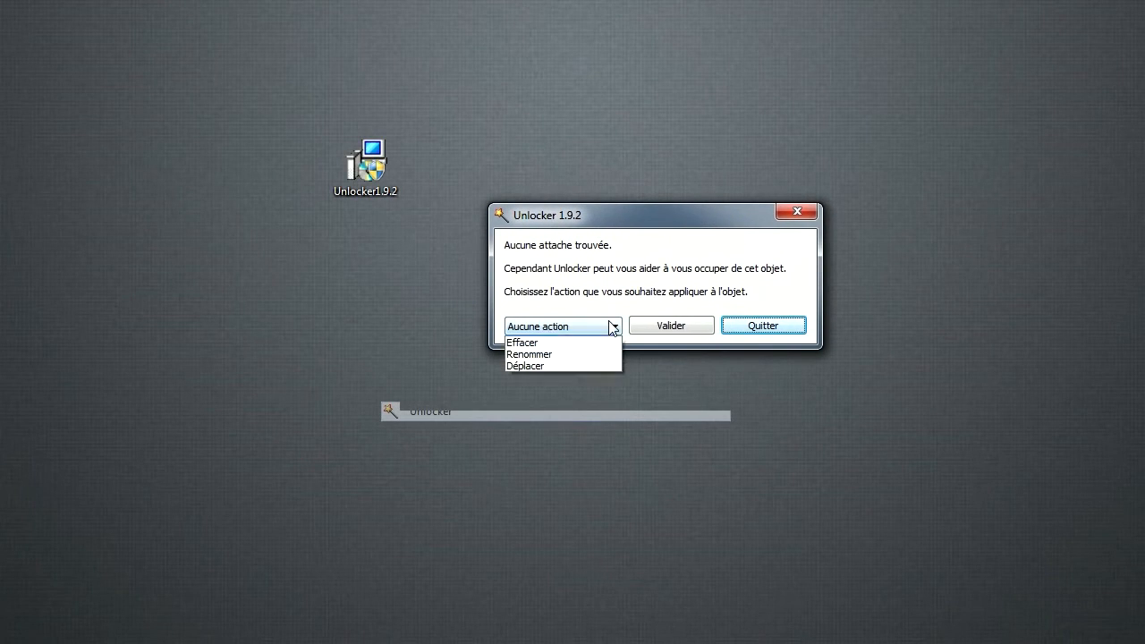
{"action": "left_click", "coordinate": [649, 218]}
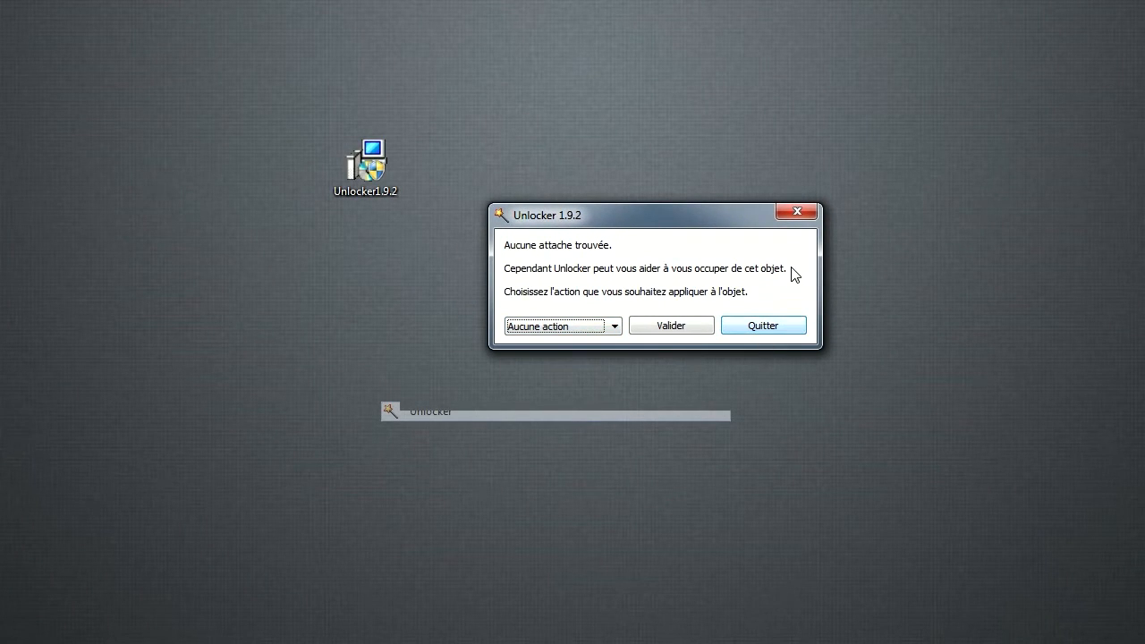
{"action": "left_click", "coordinate": [795, 213]}
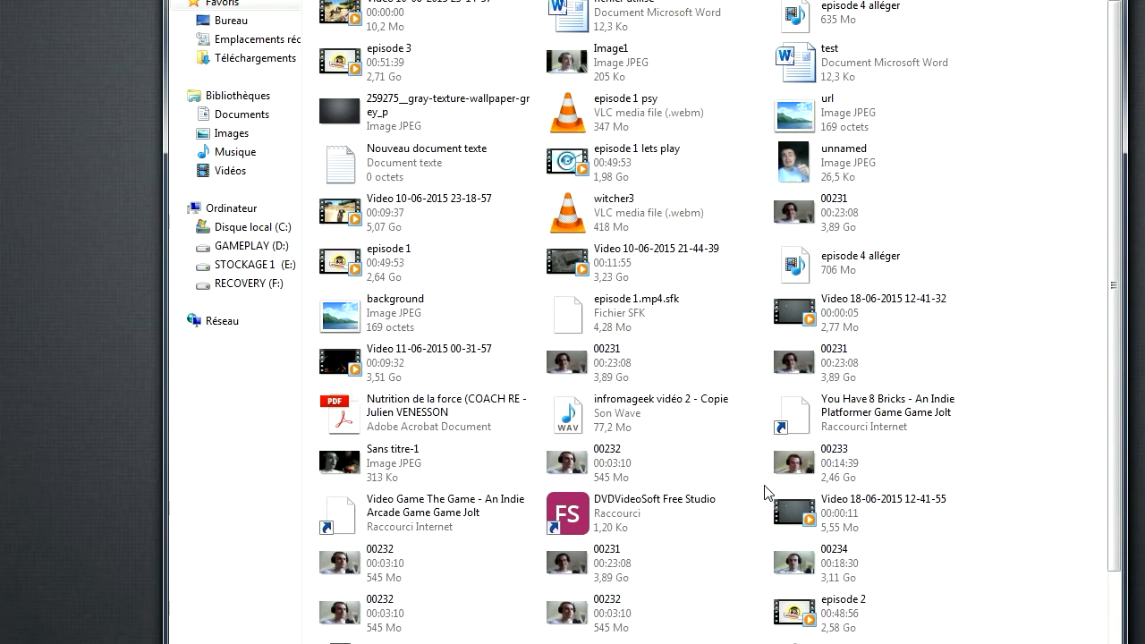
Restore the test document from the Recycle Bin and place it on the desktop in line with the Unlocker1.9.2 icon.
{"action": "scroll", "coordinate": [707, 456], "scroll_direction": "down", "scroll_amount": 3}
{"action": "scroll", "coordinate": [882, 545], "scroll_direction": "up", "scroll_amount": 3}
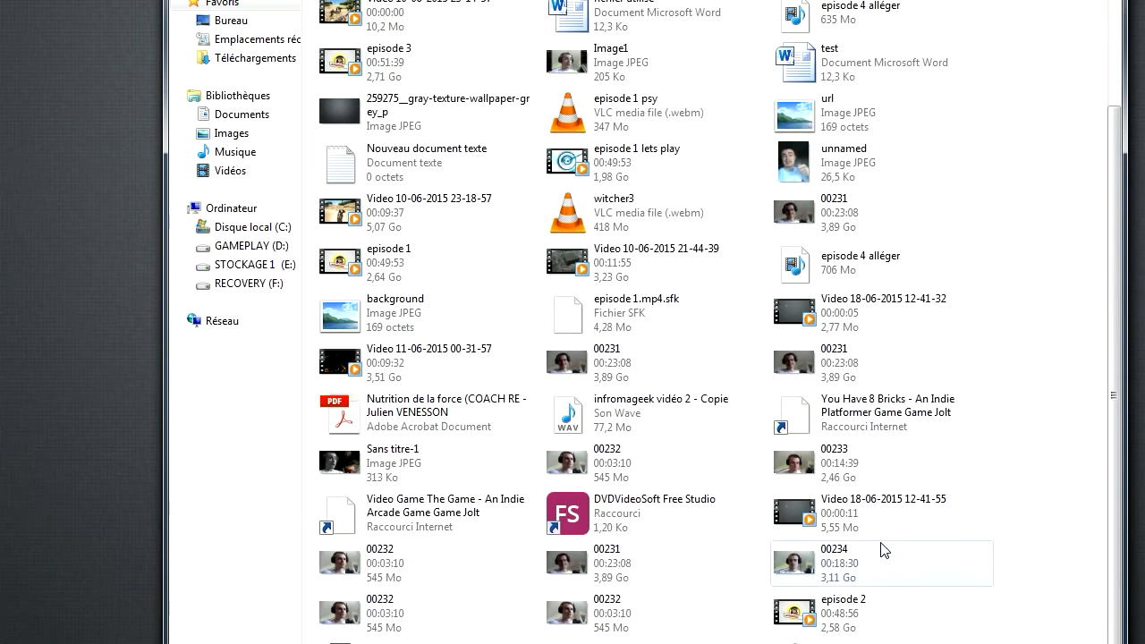
{"action": "left_click_drag", "start_coordinate": [792, 0], "coordinate": [561, 296]}
{"action": "right_click", "coordinate": [766, 431]}
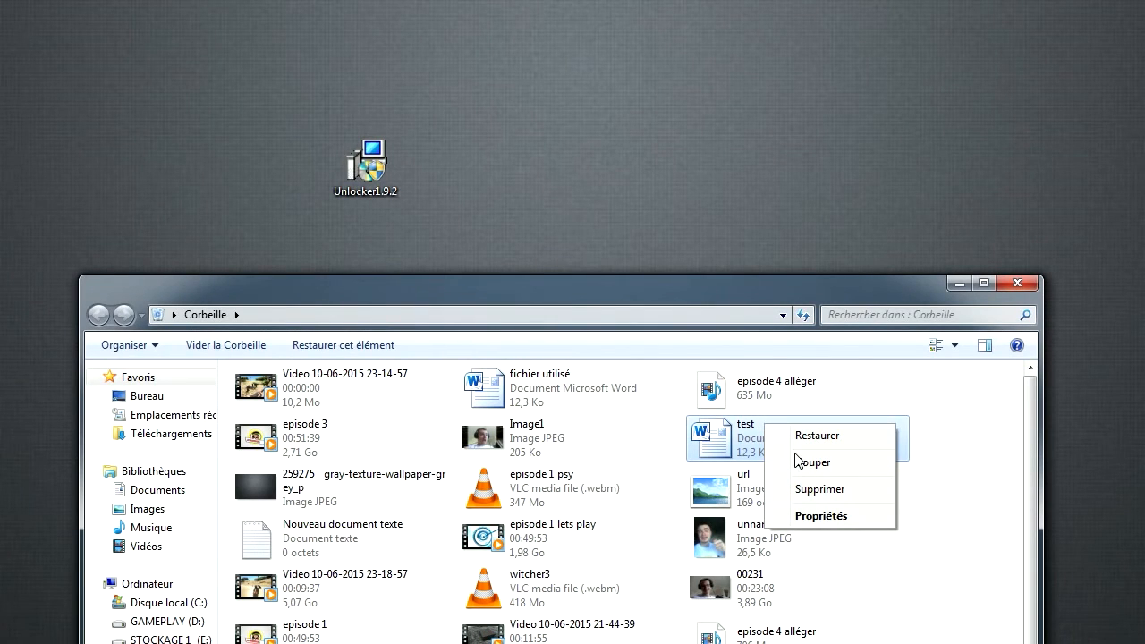
{"action": "left_click", "coordinate": [800, 437]}
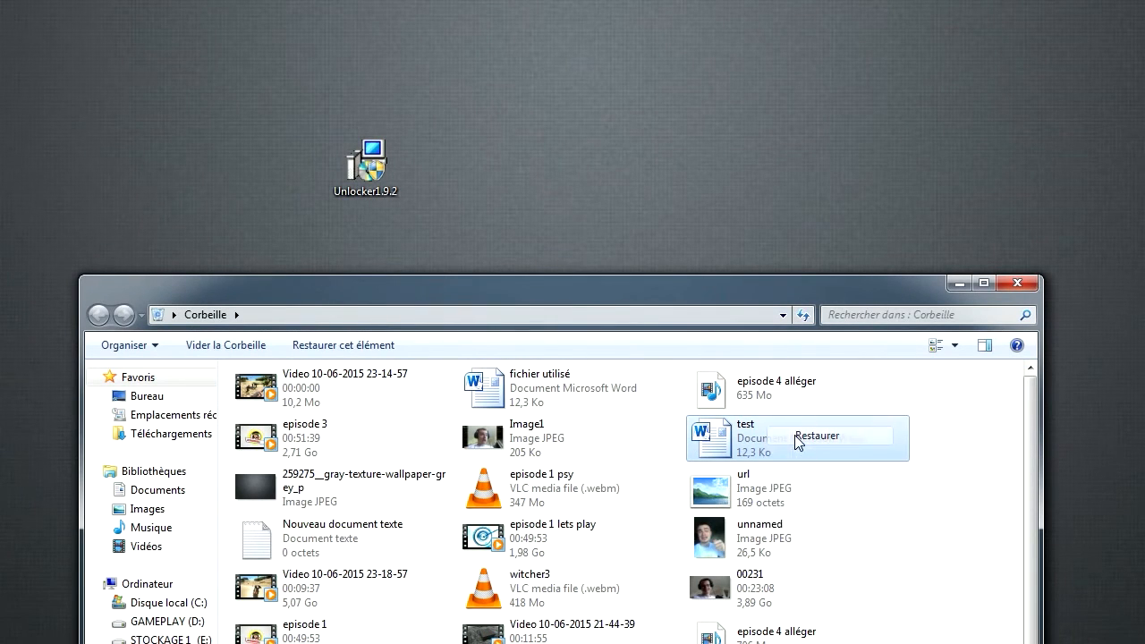
{"action": "left_click", "coordinate": [959, 283]}
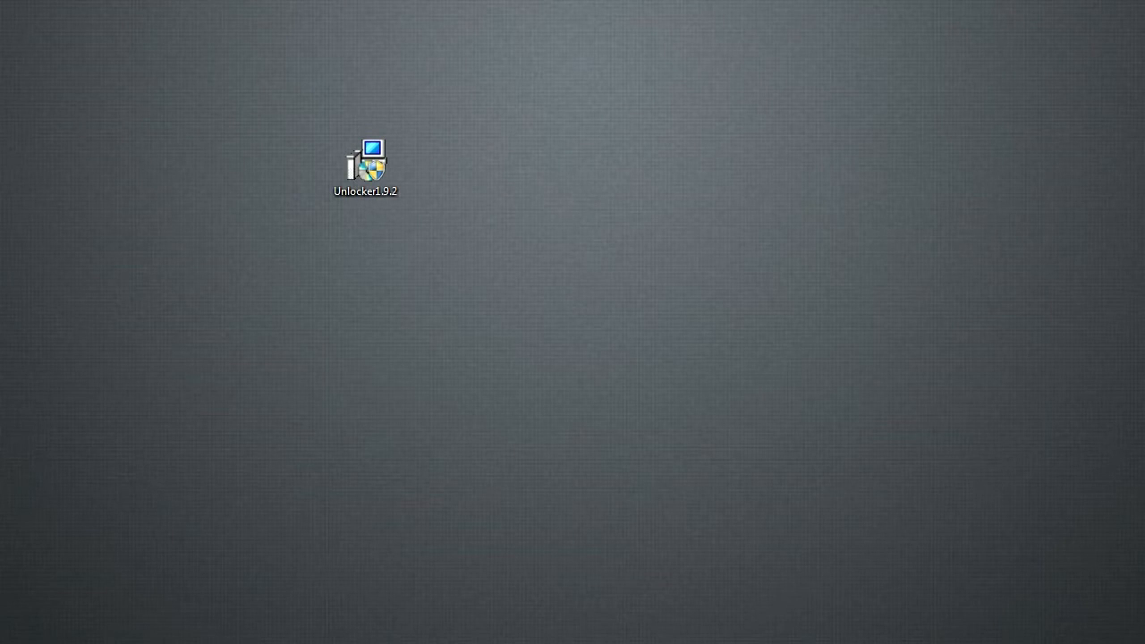
{"action": "left_click_drag", "start_coordinate": [213, 507], "coordinate": [542, 172]}
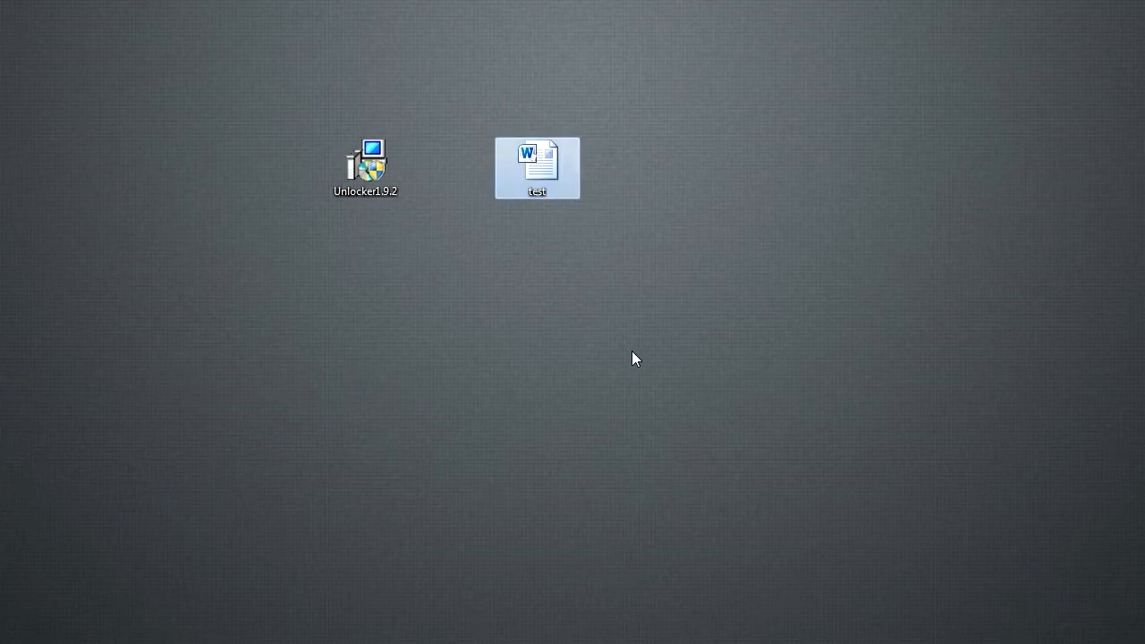
Reopen the test document in Word, shrink its window clear of the desktop icons, and move the document's icon below Unlocker1.9.2.
{"action": "double_click", "coordinate": [544, 177]}
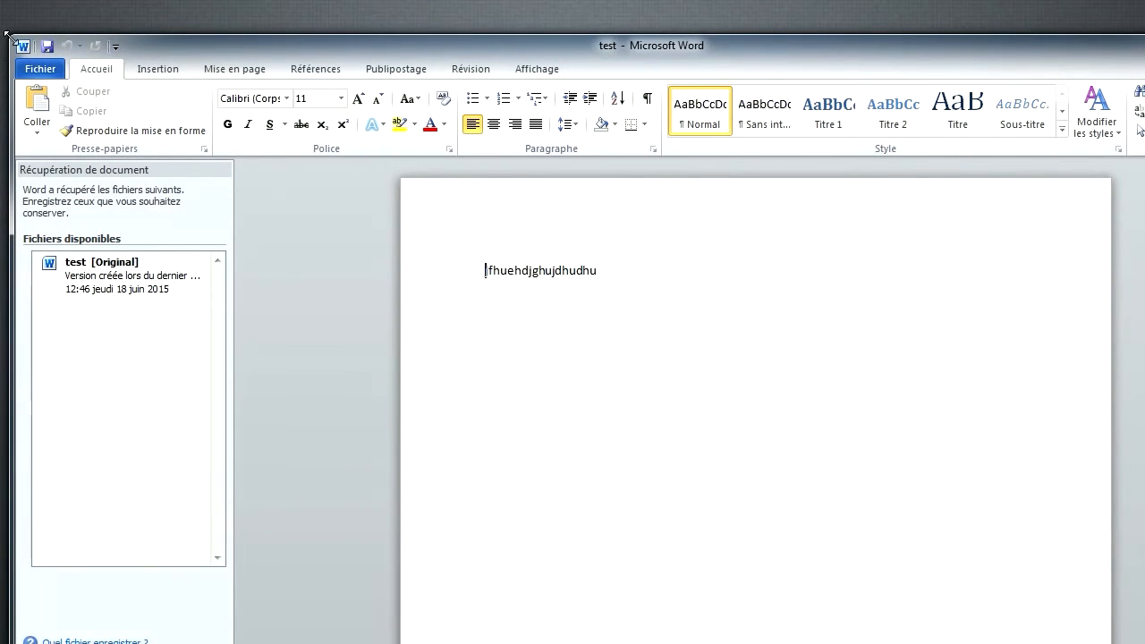
{"action": "left_click_drag", "start_coordinate": [5, 33], "coordinate": [713, 291]}
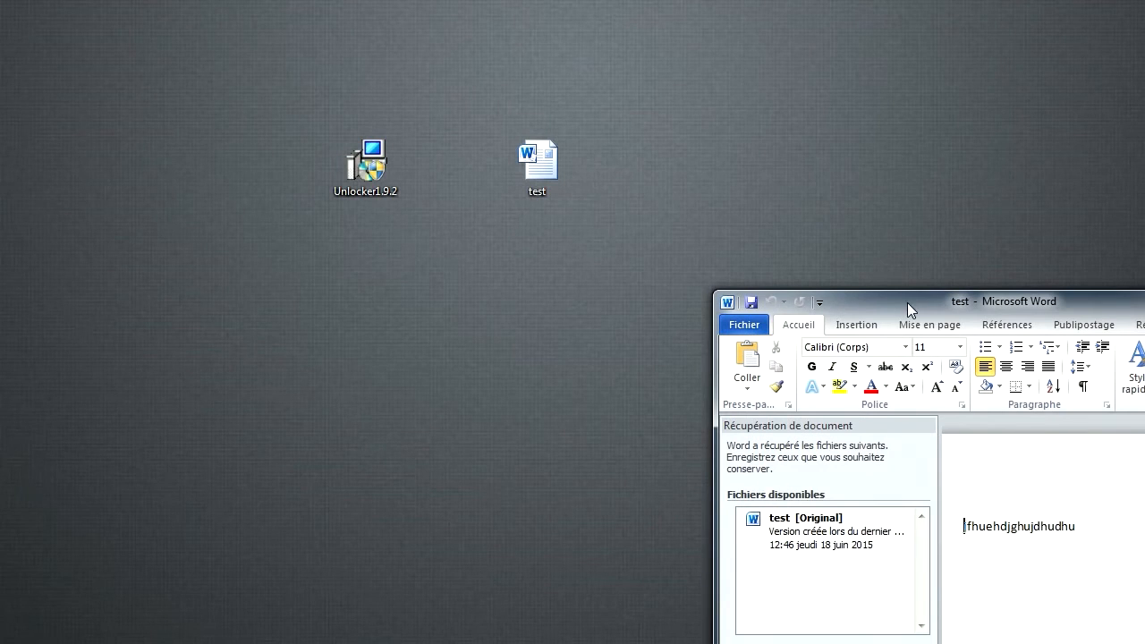
{"action": "left_click_drag", "start_coordinate": [907, 302], "coordinate": [735, 52]}
{"action": "left_click_drag", "start_coordinate": [520, 176], "coordinate": [254, 358]}
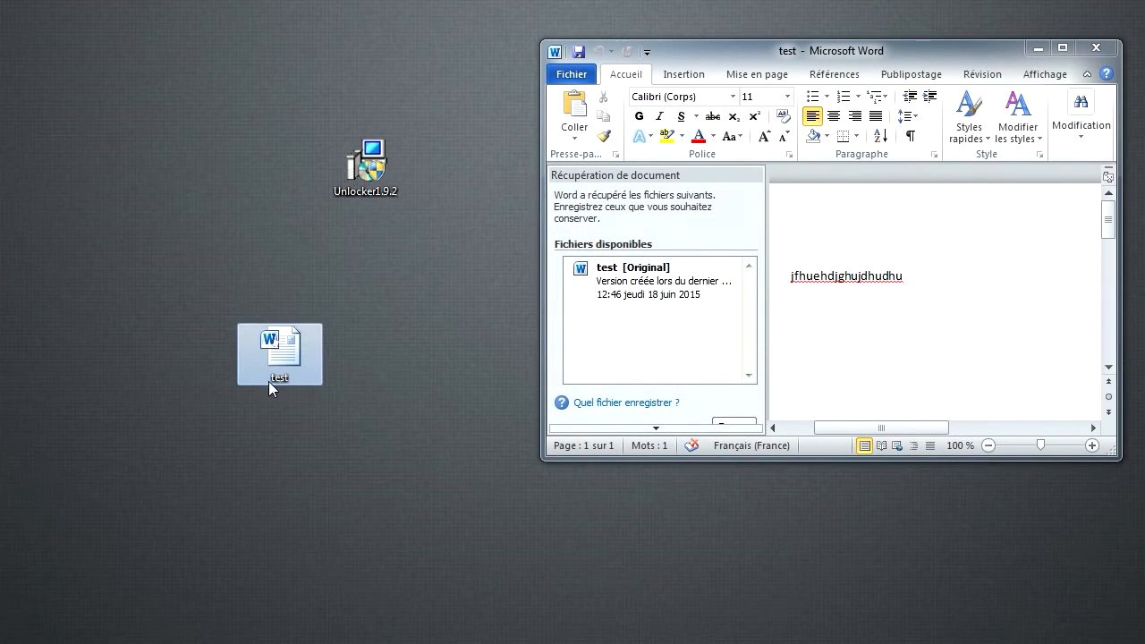
Run Unlocker on the reopened test document and check the available actions for its WINWORD lock without choosing any.
{"action": "right_click", "coordinate": [268, 382]}
{"action": "left_click", "coordinate": [324, 135]}
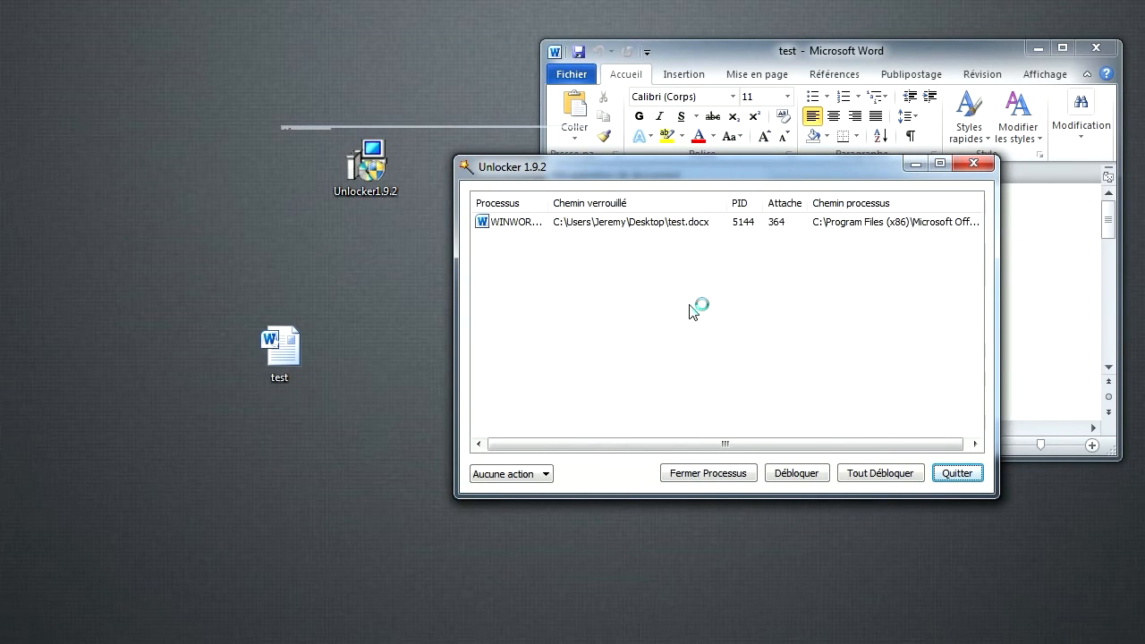
{"action": "left_click", "coordinate": [675, 230]}
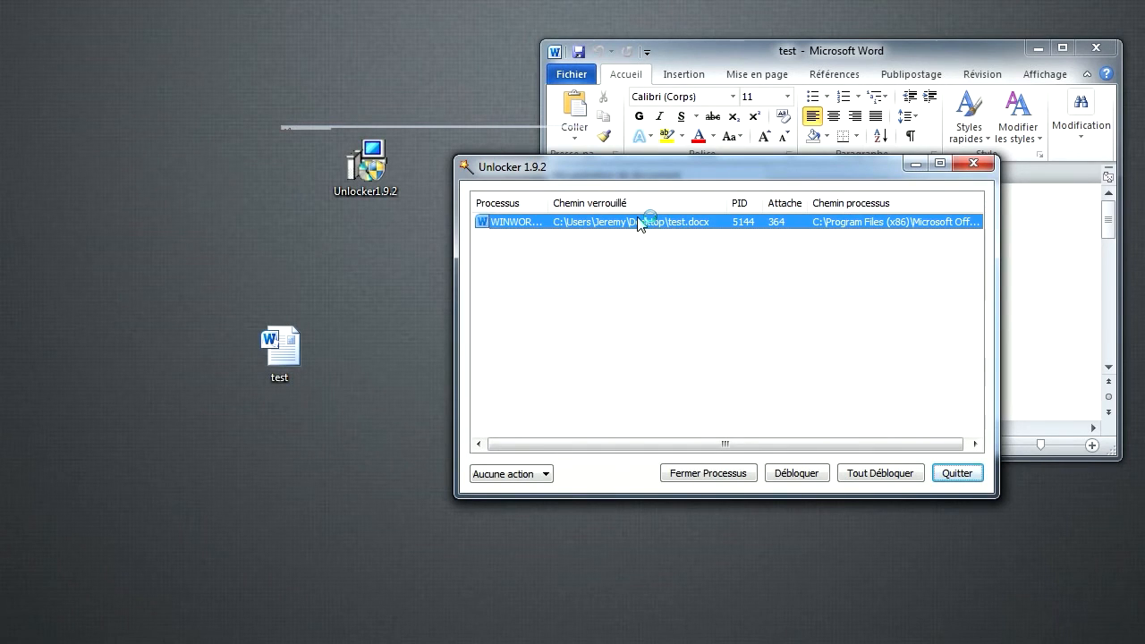
{"action": "left_click", "coordinate": [537, 475]}
{"action": "left_click", "coordinate": [537, 474]}
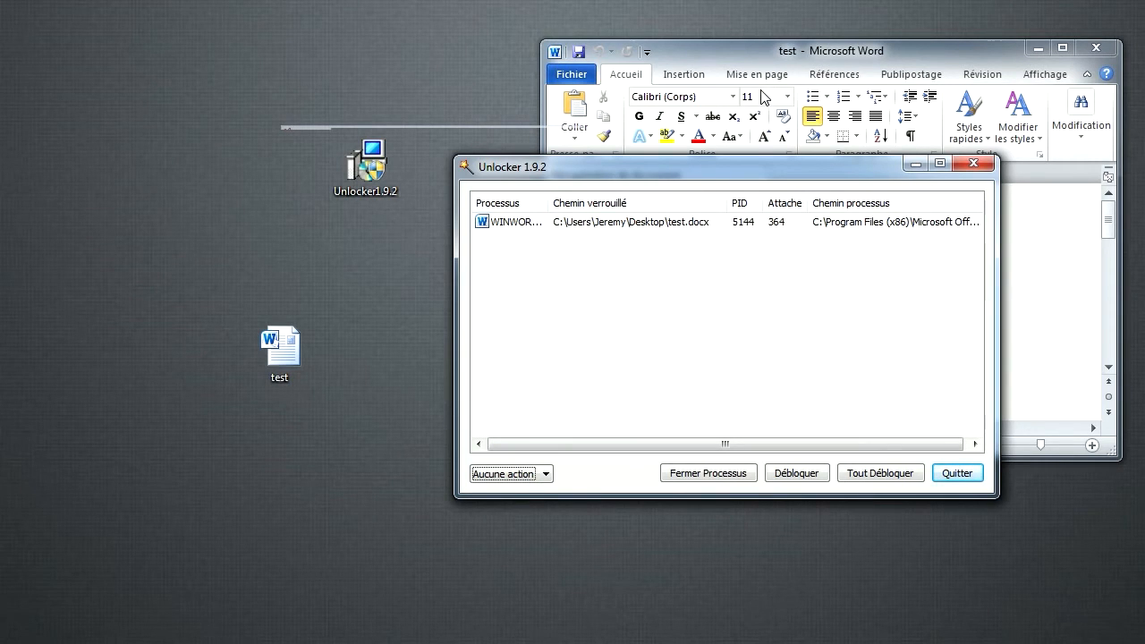
Select the WINWORD entry locking test.docx and reposition the Unlocker window so the Word ribbon behind it is uncovered.
{"action": "left_click", "coordinate": [746, 227]}
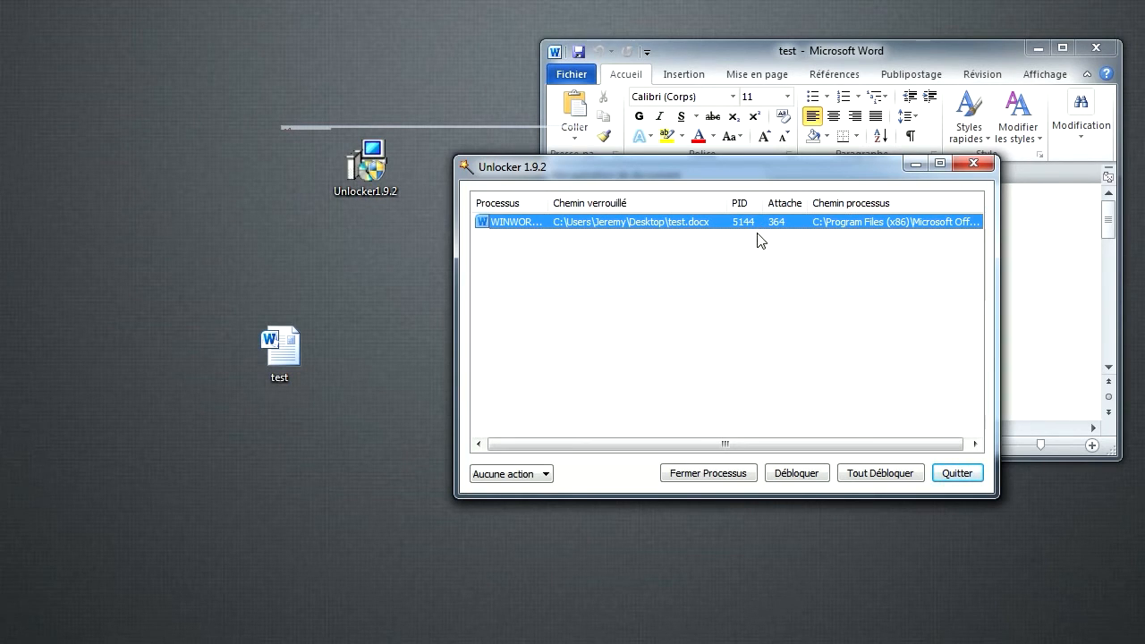
{"action": "left_click_drag", "start_coordinate": [702, 174], "coordinate": [754, 145]}
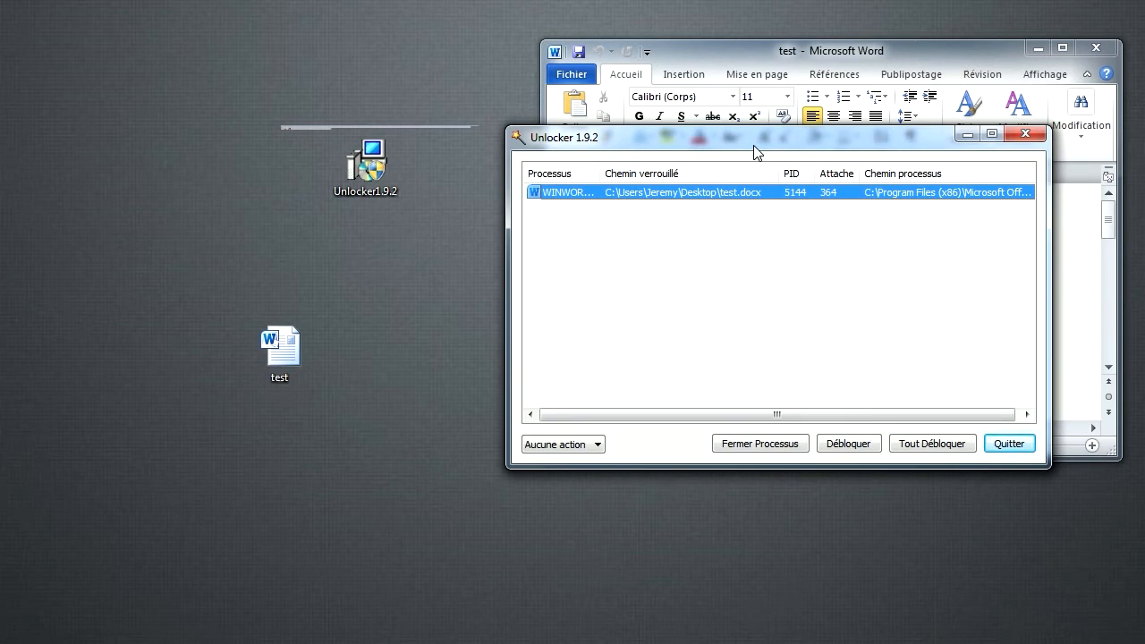
{"action": "left_click_drag", "start_coordinate": [754, 146], "coordinate": [717, 232]}
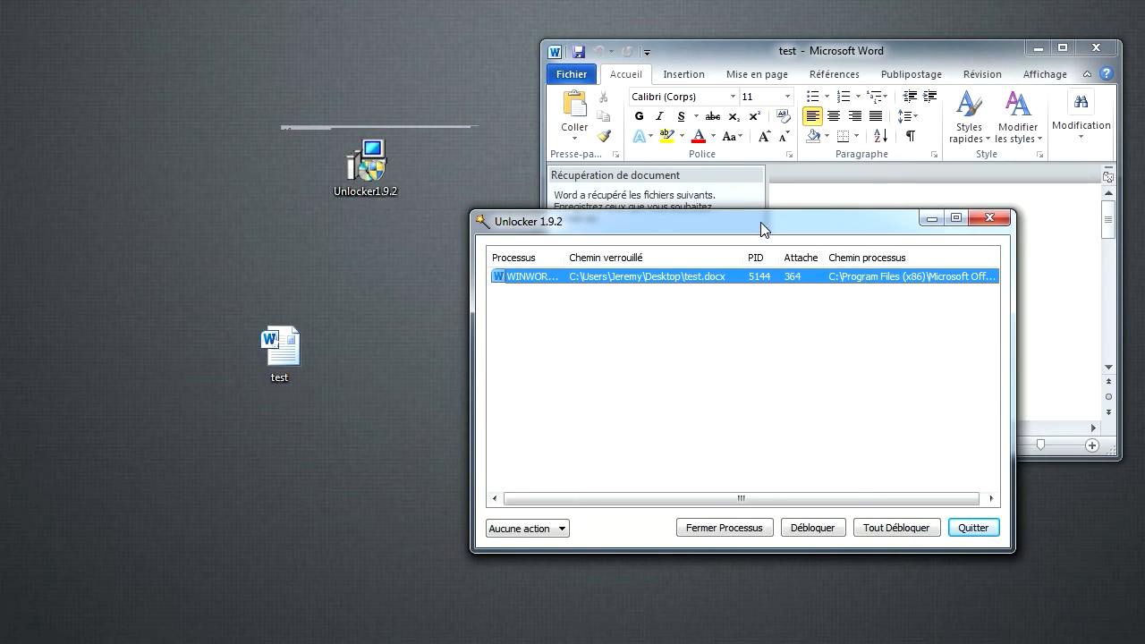
{"action": "left_click_drag", "start_coordinate": [759, 221], "coordinate": [732, 222]}
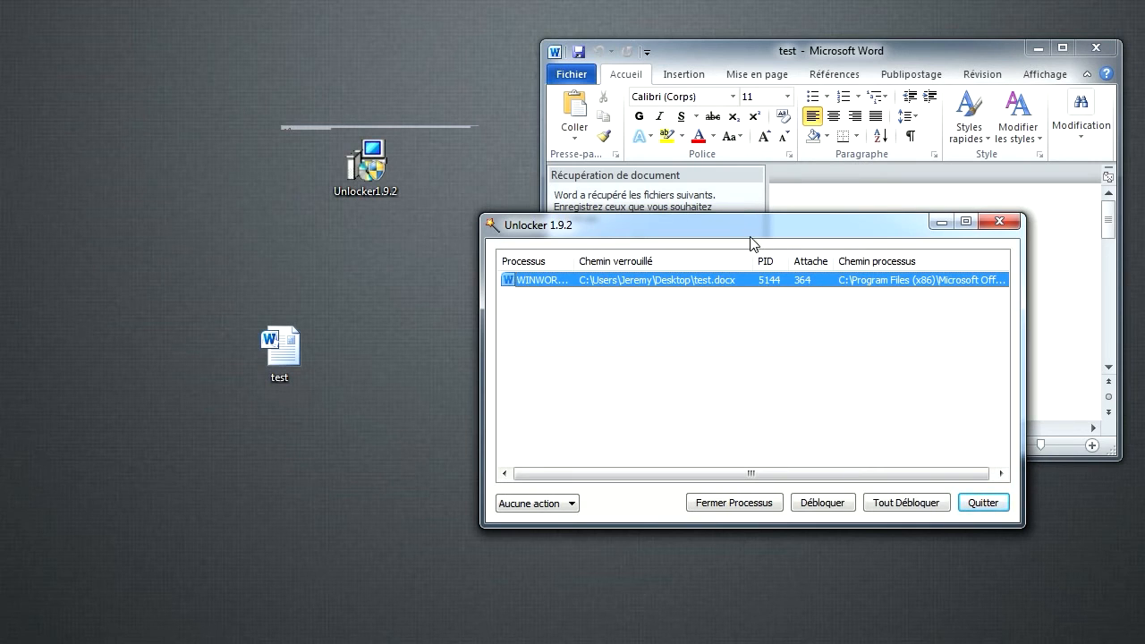
Place the Unlocker1.9.2 icon directly above the test document's icon and move the Unlocker window up over the Word ribbon.
{"action": "left_click_drag", "start_coordinate": [751, 233], "coordinate": [751, 275]}
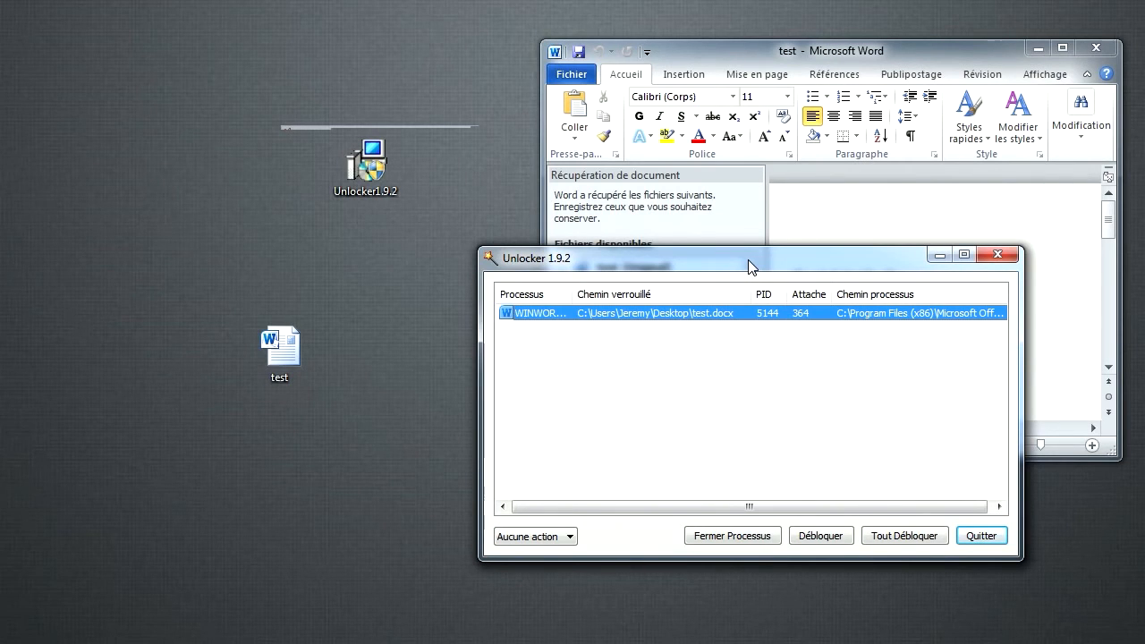
{"action": "left_click_drag", "start_coordinate": [367, 166], "coordinate": [280, 259]}
{"action": "left_click_drag", "start_coordinate": [641, 278], "coordinate": [631, 131]}
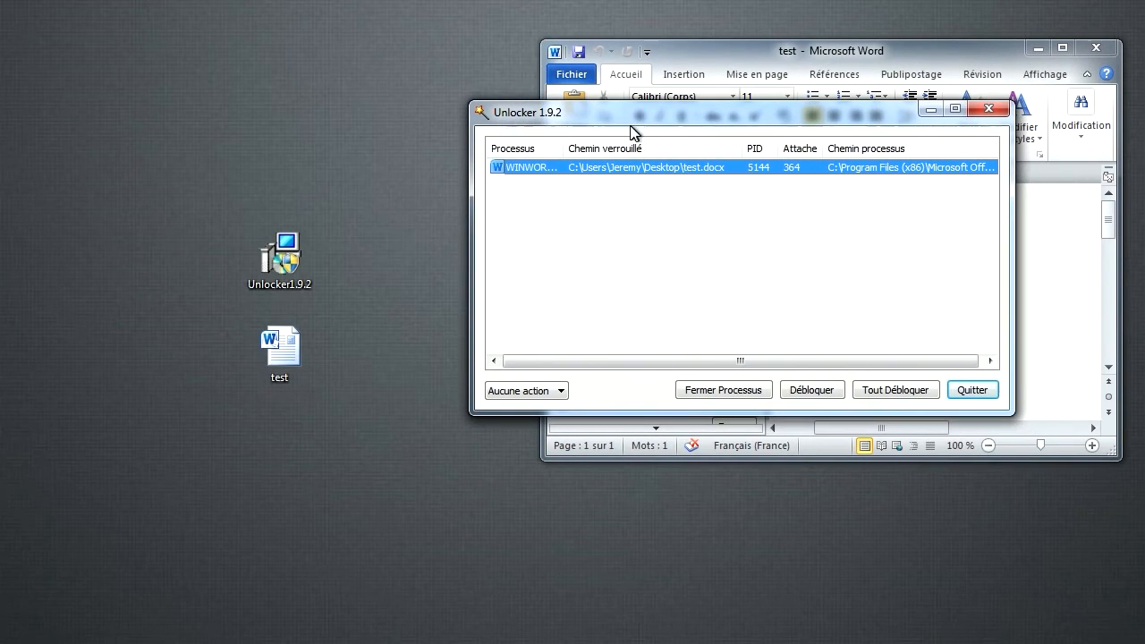
Check the test document's context menu for the Unlocker entry without choosing any command.
{"action": "right_click", "coordinate": [282, 330]}
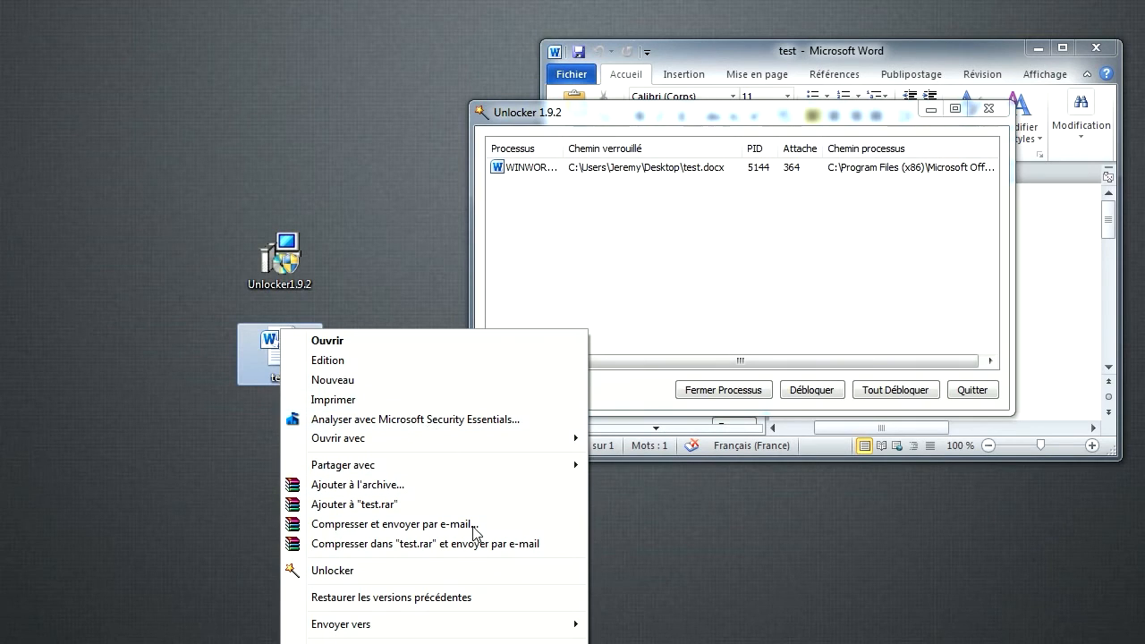
{"action": "left_click", "coordinate": [419, 221]}
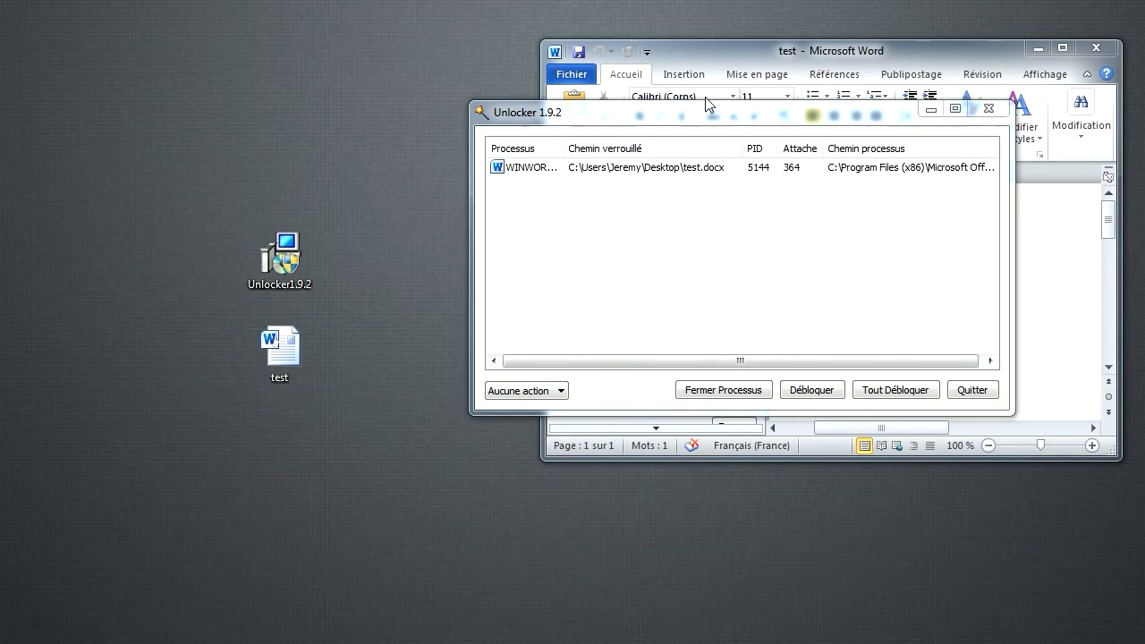
{"action": "left_click_drag", "start_coordinate": [695, 119], "coordinate": [687, 257]}
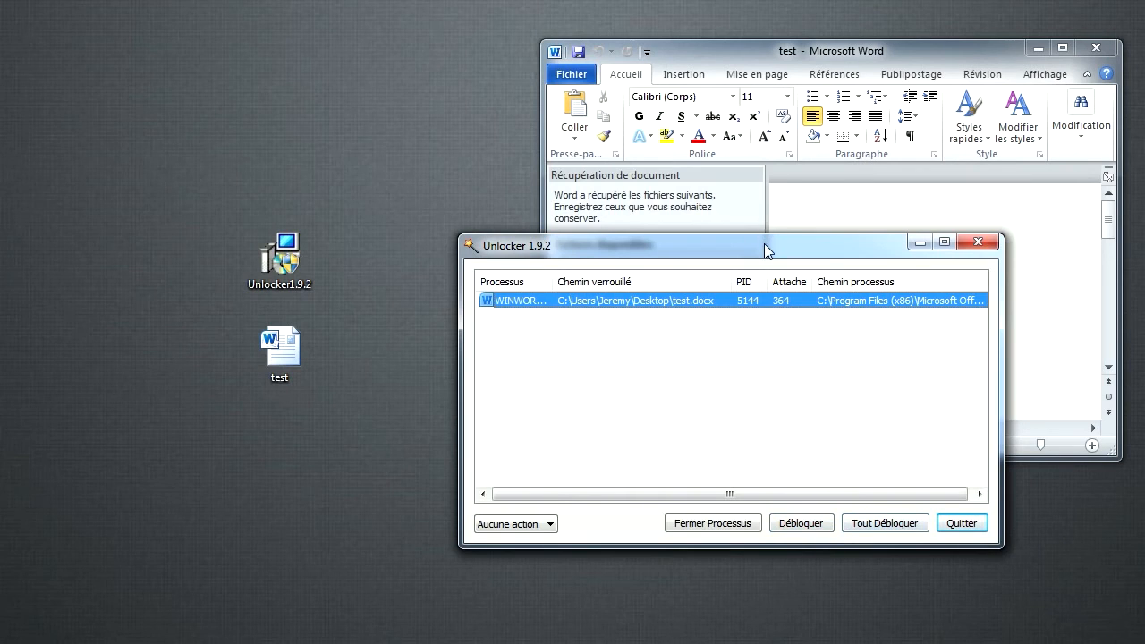
{"action": "left_click_drag", "start_coordinate": [764, 243], "coordinate": [707, 254]}
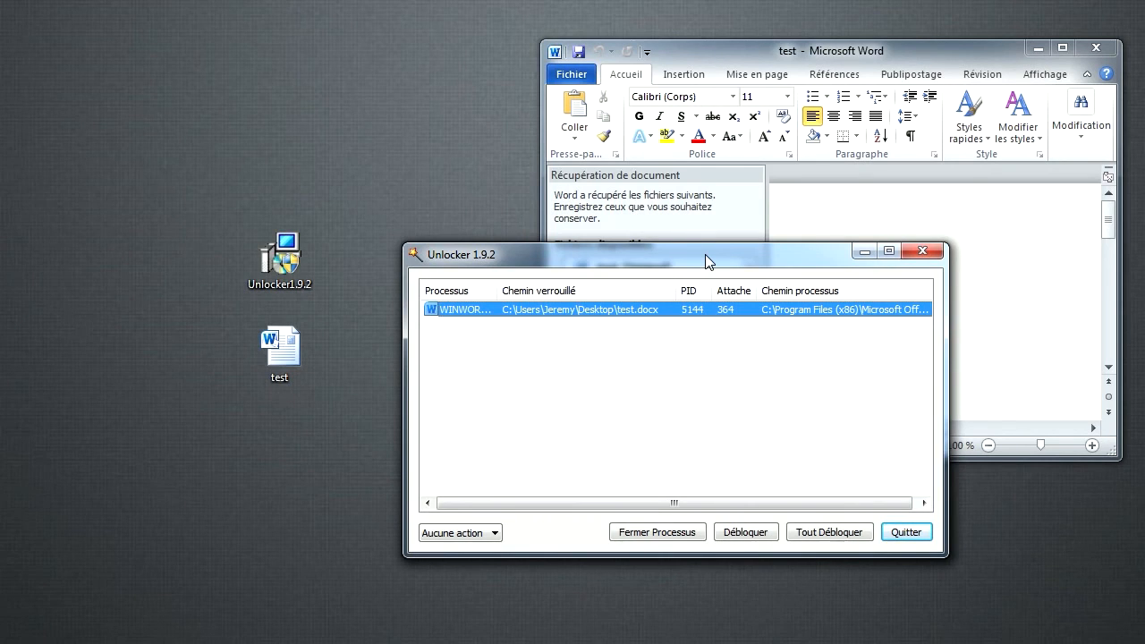
{"action": "left_click_drag", "start_coordinate": [706, 254], "coordinate": [748, 245]}
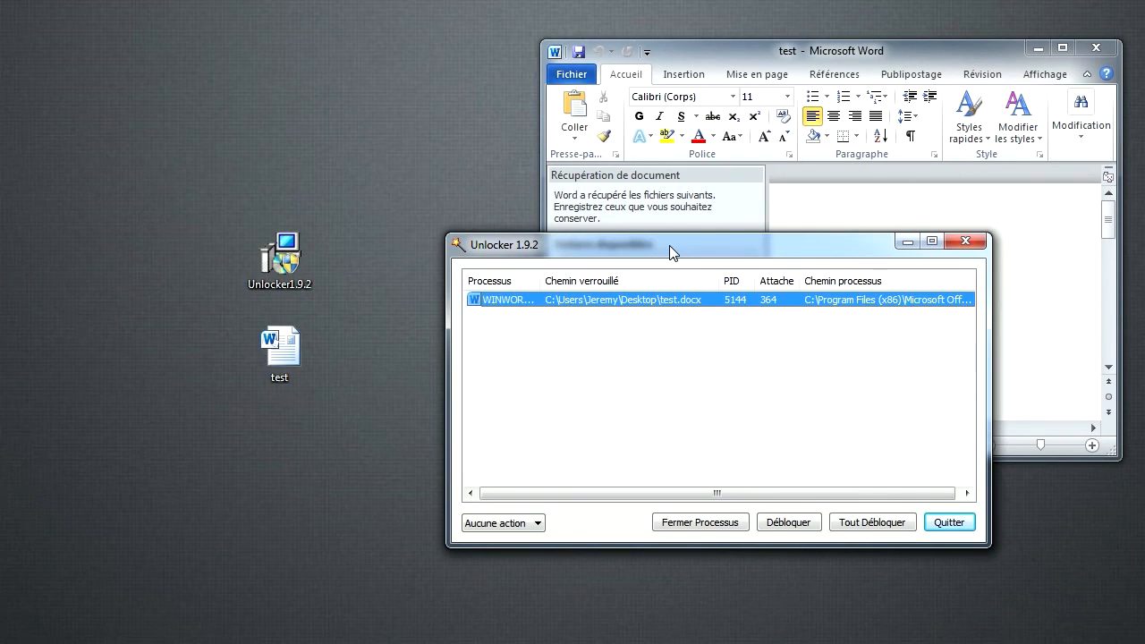
{"action": "left_click_drag", "start_coordinate": [669, 245], "coordinate": [660, 245]}
Move both icons together to the desktop's upper-left corner, and arrange the Unlocker window beside them with the Word window lower in front.
{"action": "left_click_drag", "start_coordinate": [359, 167], "coordinate": [245, 386]}
{"action": "left_click_drag", "start_coordinate": [269, 259], "coordinate": [97, 75]}
{"action": "left_click_drag", "start_coordinate": [598, 244], "coordinate": [388, 69]}
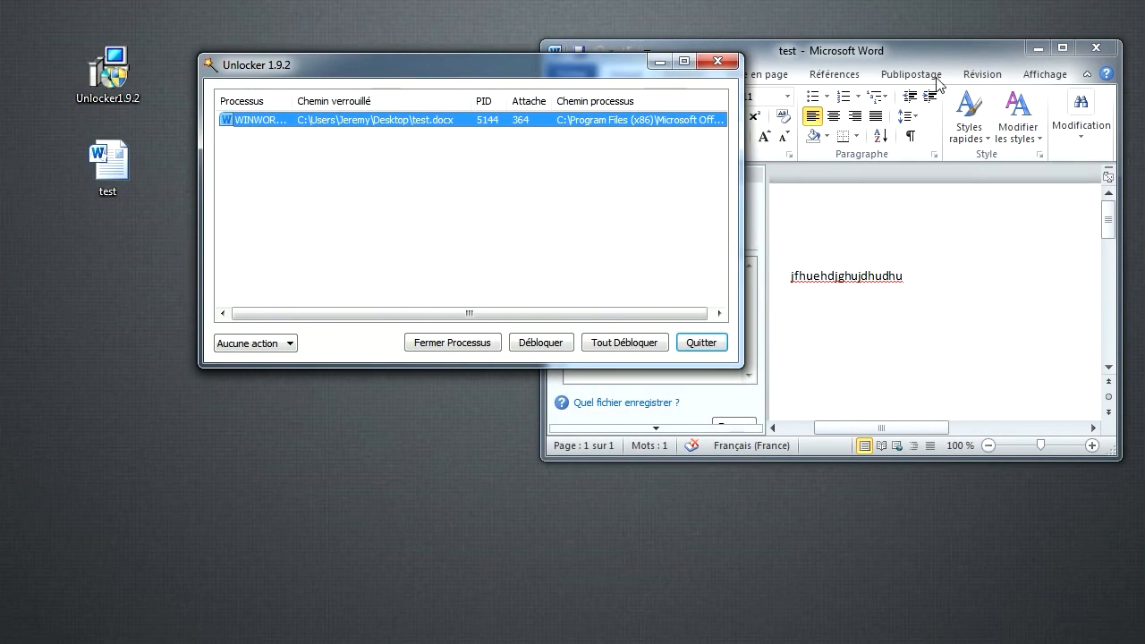
{"action": "left_click", "coordinate": [944, 82]}
{"action": "left_click_drag", "start_coordinate": [888, 64], "coordinate": [872, 198]}
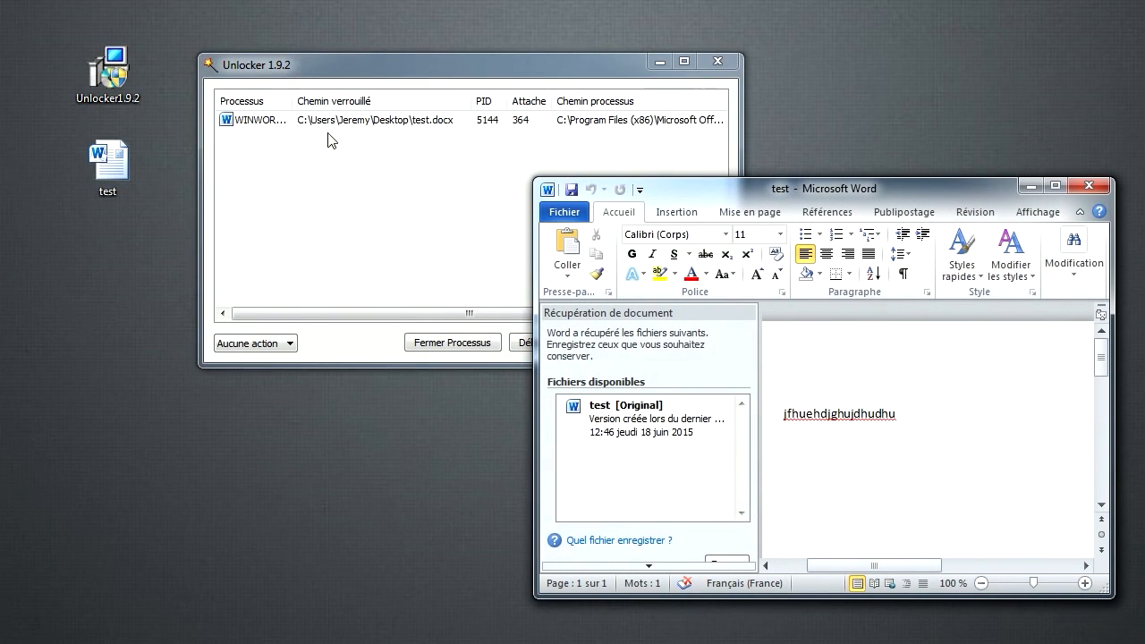